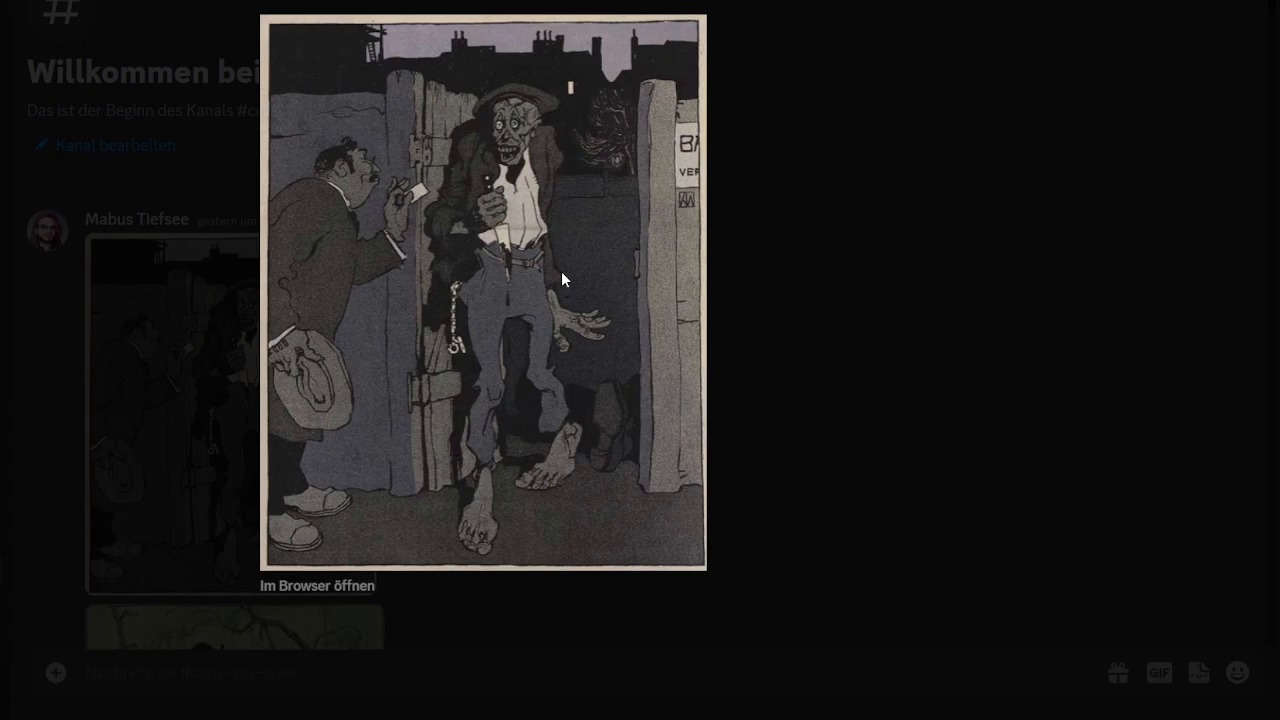
Look through the reference illustrations posted at the start of the copy-any-style channel
click(210, 388)
scroll(250, 330, down, 2)
scroll(254, 294, down, 1)
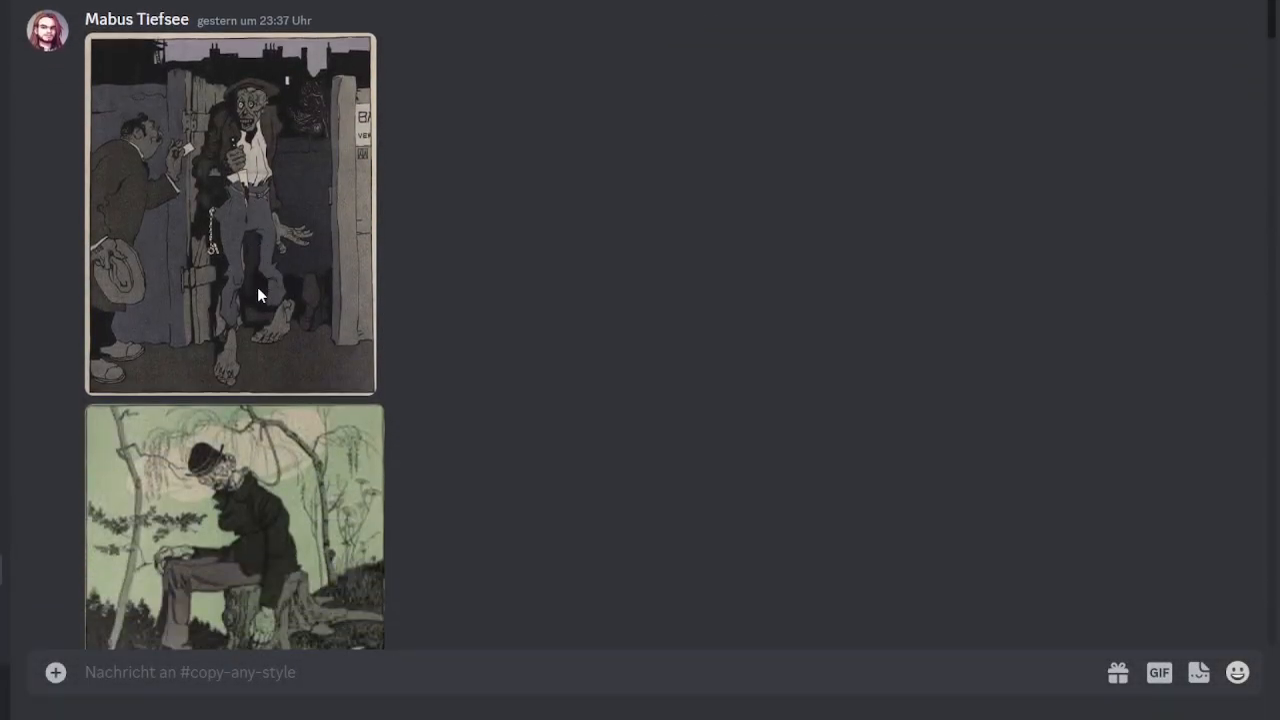
scroll(330, 300, up, 2)
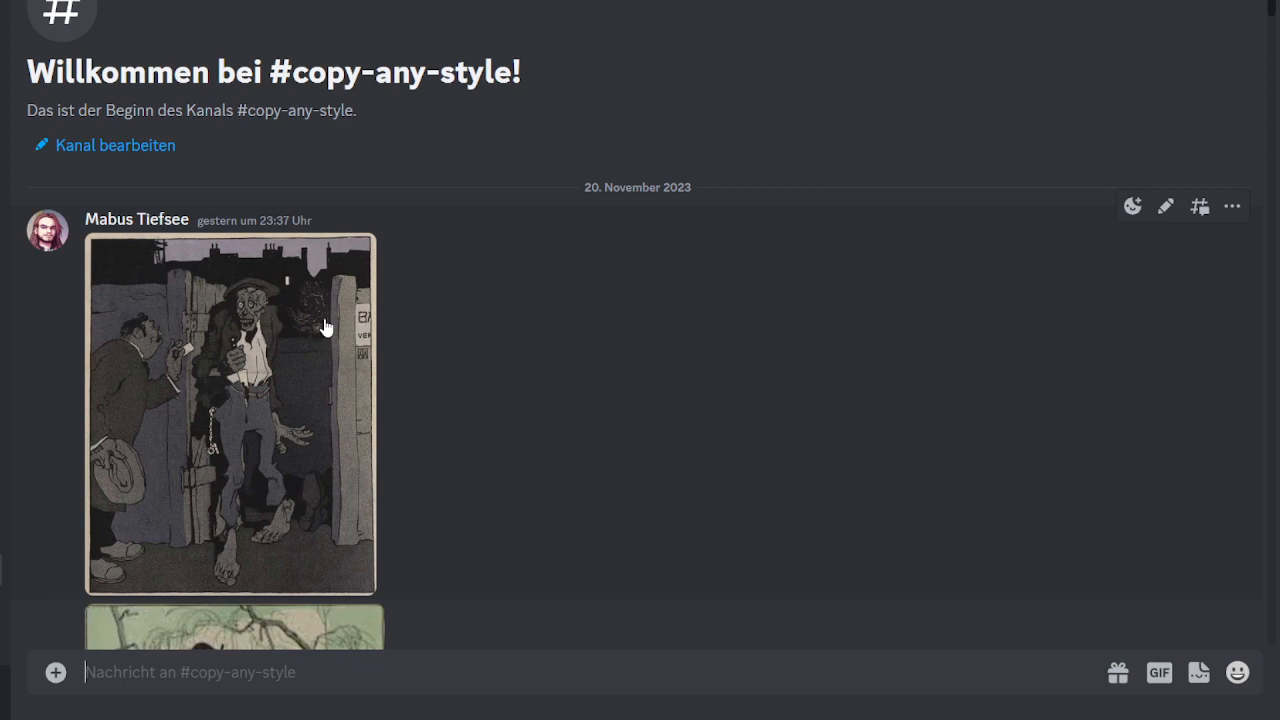
scroll(325, 328, down, 6)
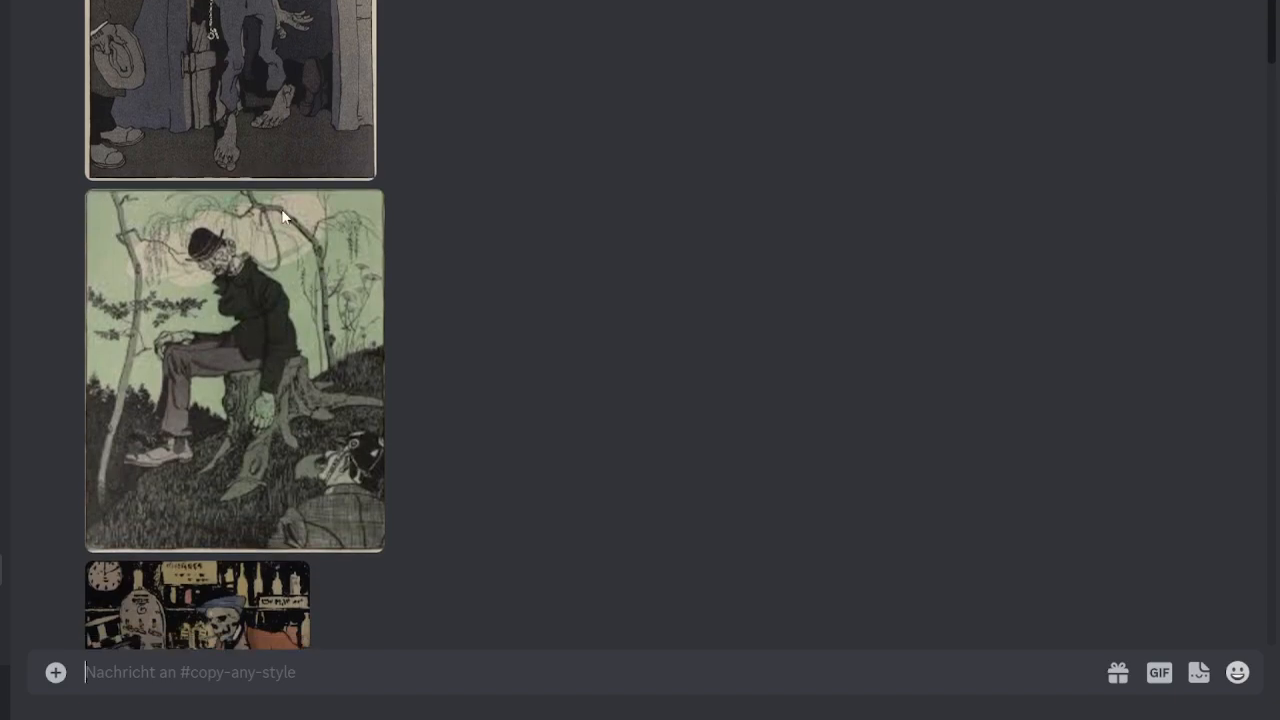
scroll(263, 324, down, 5)
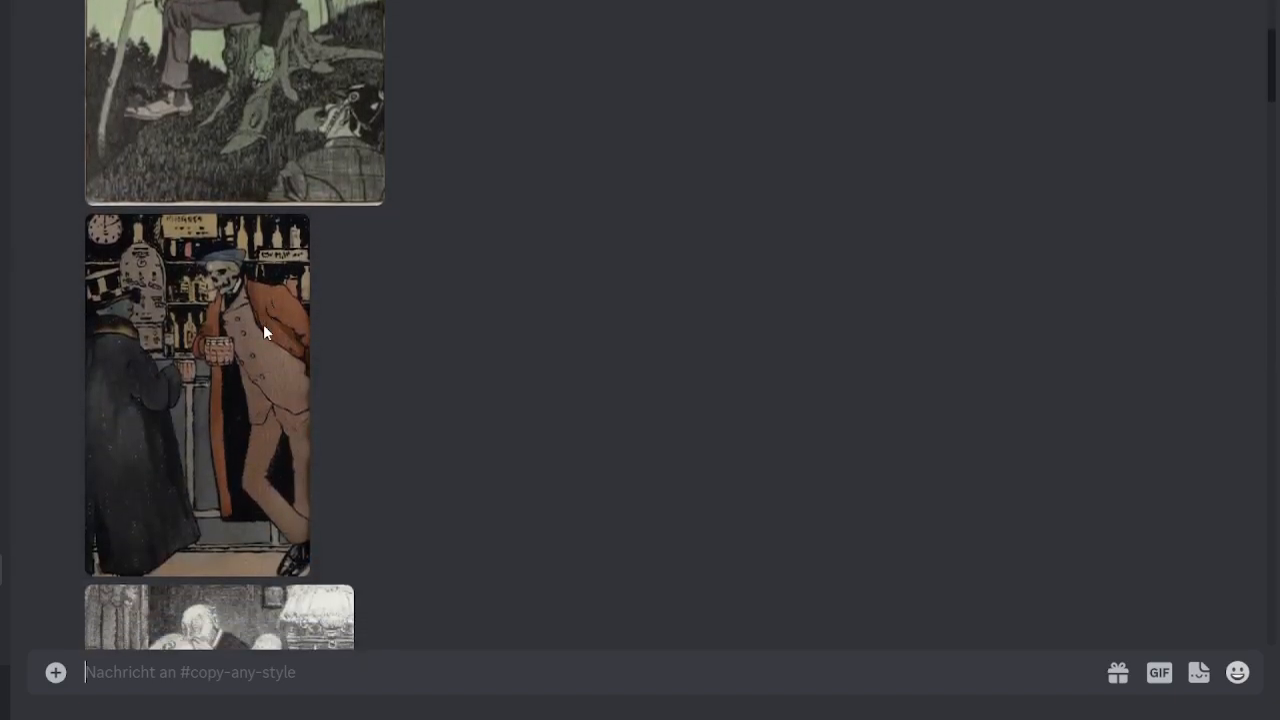
scroll(263, 324, down, 5)
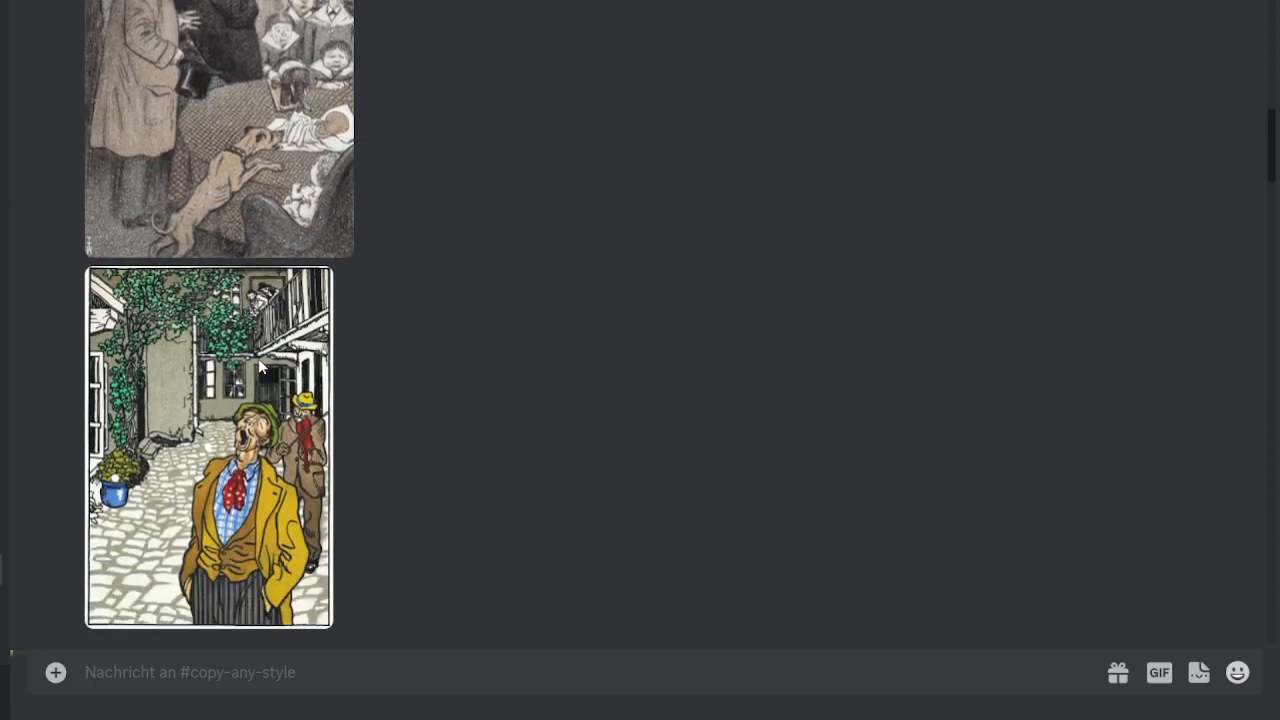
scroll(300, 360, up, 2)
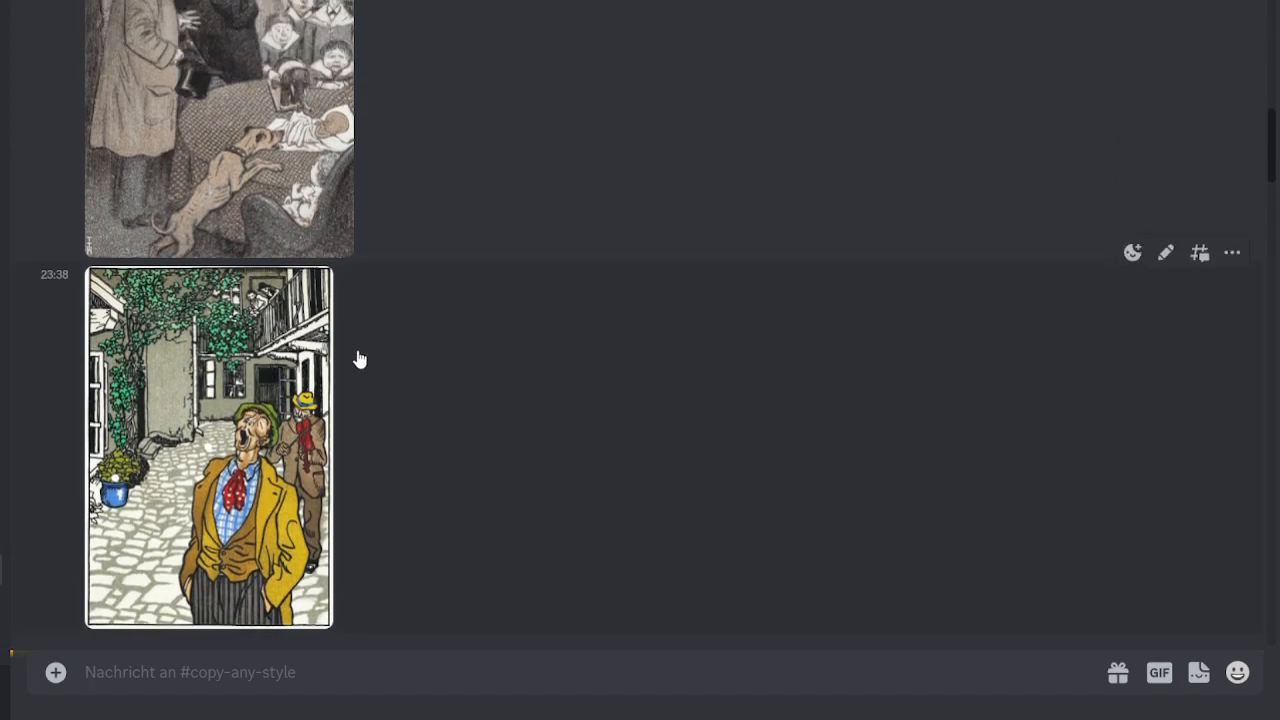
scroll(421, 398, up, 3)
scroll(419, 398, up, 3)
scroll(417, 394, down, 4)
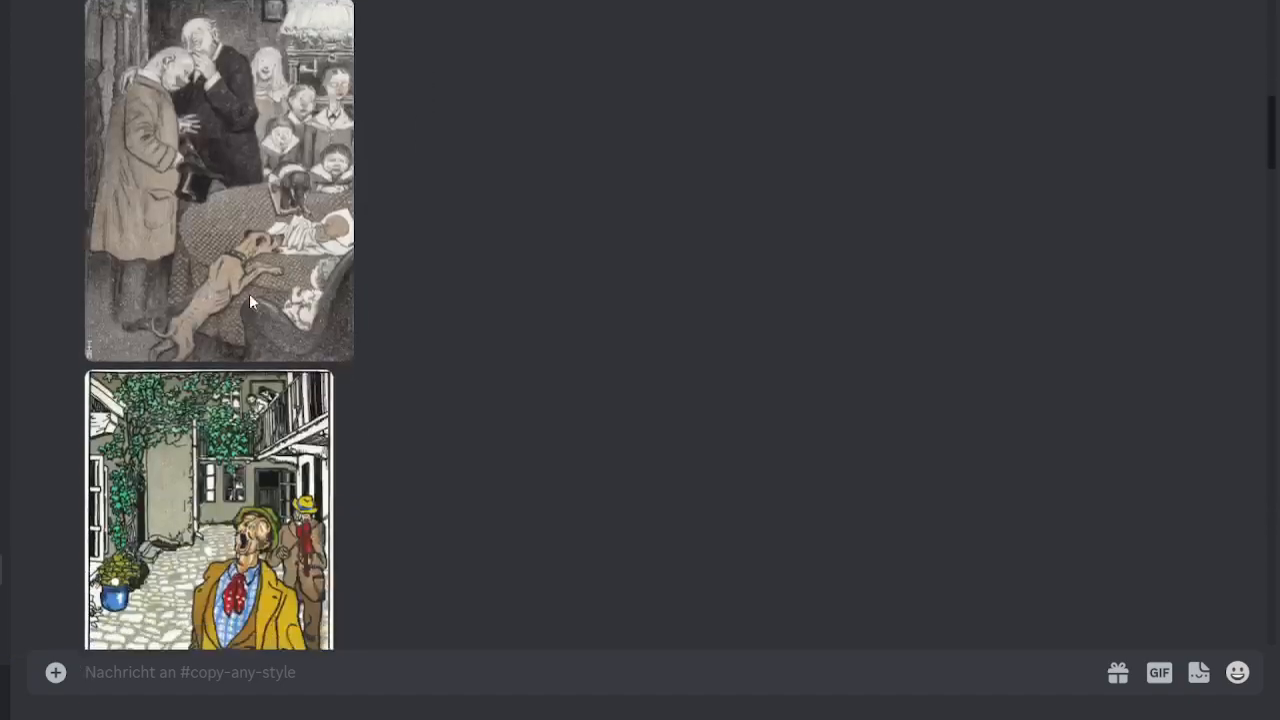
scroll(255, 277, up, 8)
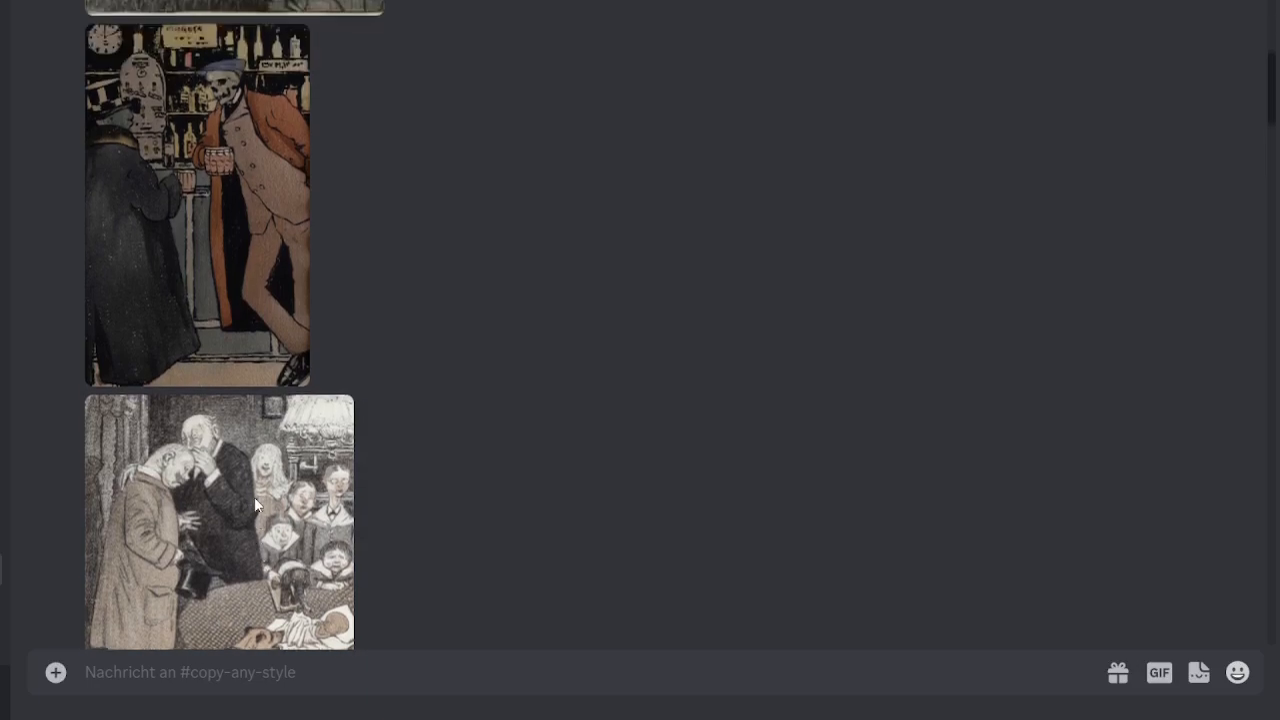
scroll(277, 490, up, 6)
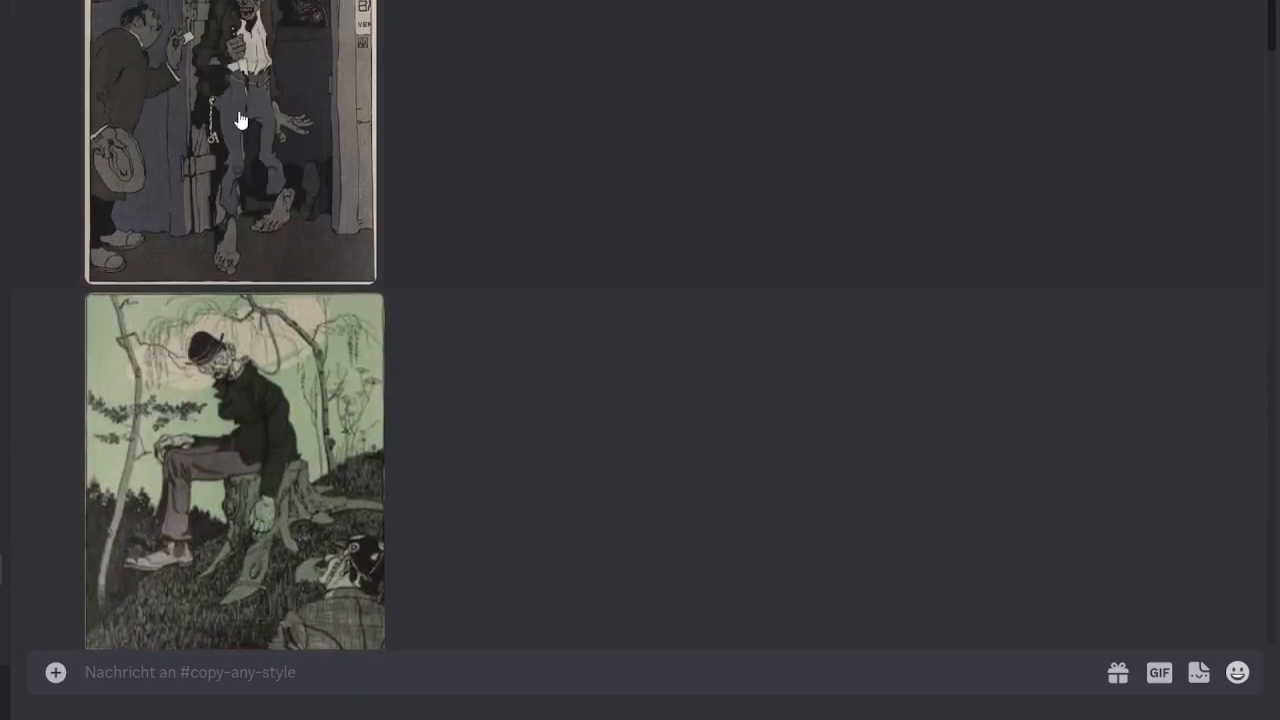
scroll(349, 200, down, 5)
scroll(340, 265, up, 4)
scroll(287, 208, up, 1)
View the gate illustration and the skeleton-at-the-bar illustration enlarged, checking the copy and link options of each
click(286, 206)
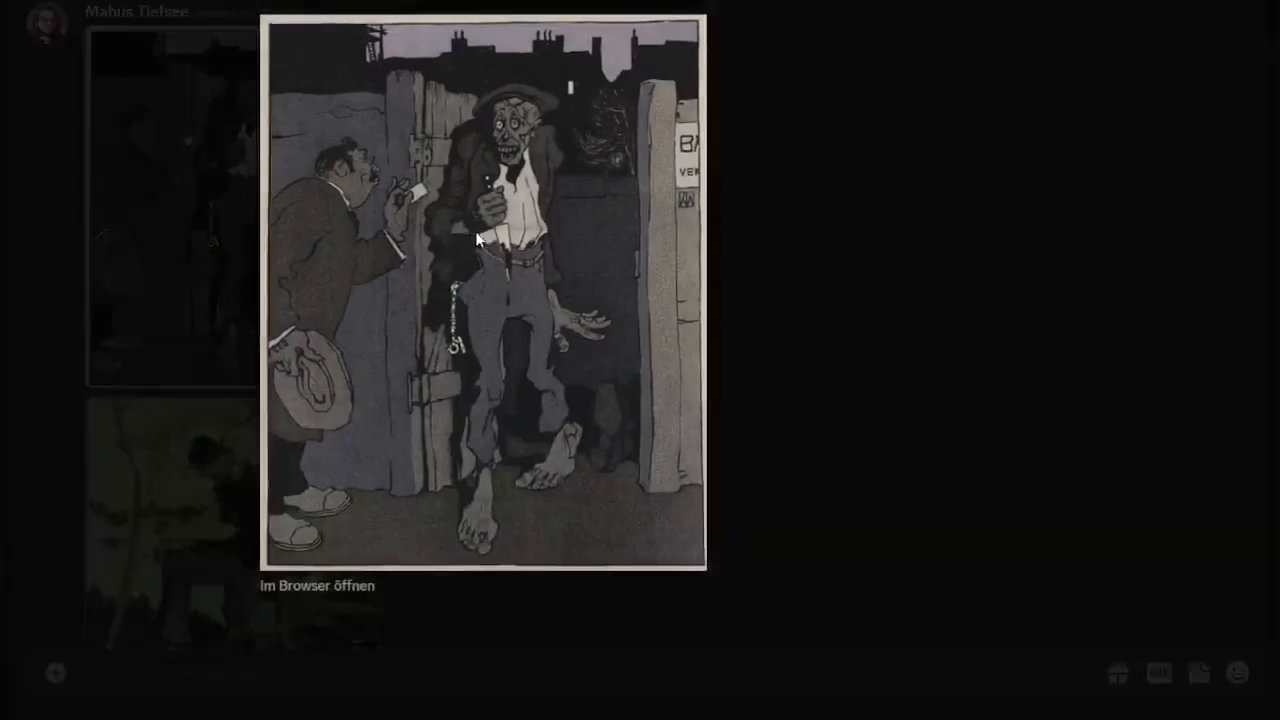
right_click(487, 238)
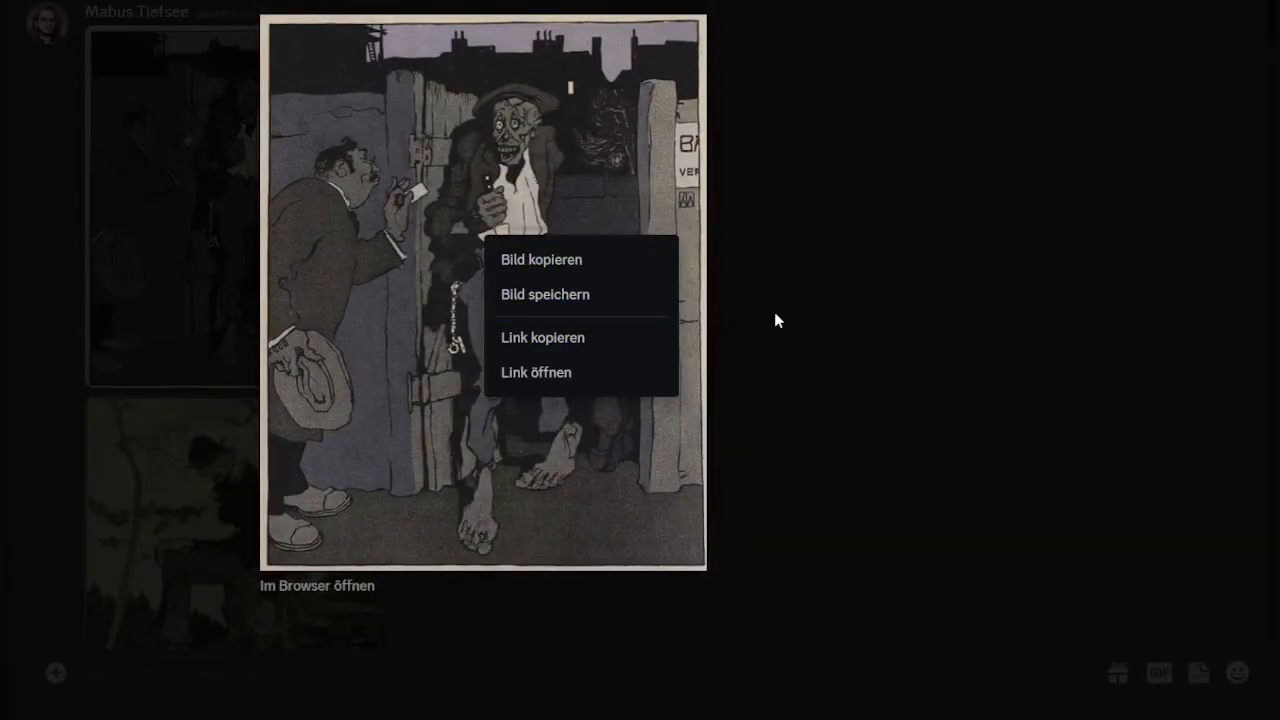
click(774, 320)
scroll(288, 376, down, 3)
scroll(288, 376, down, 5)
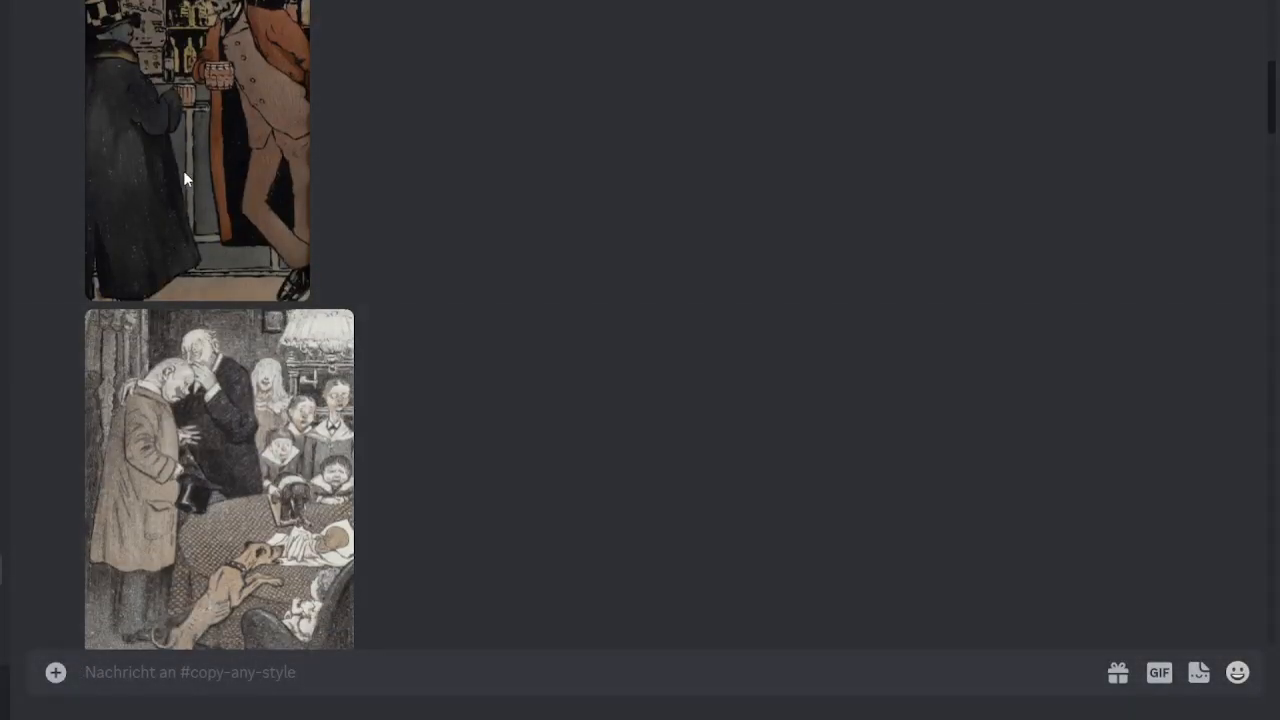
click(183, 170)
right_click(481, 221)
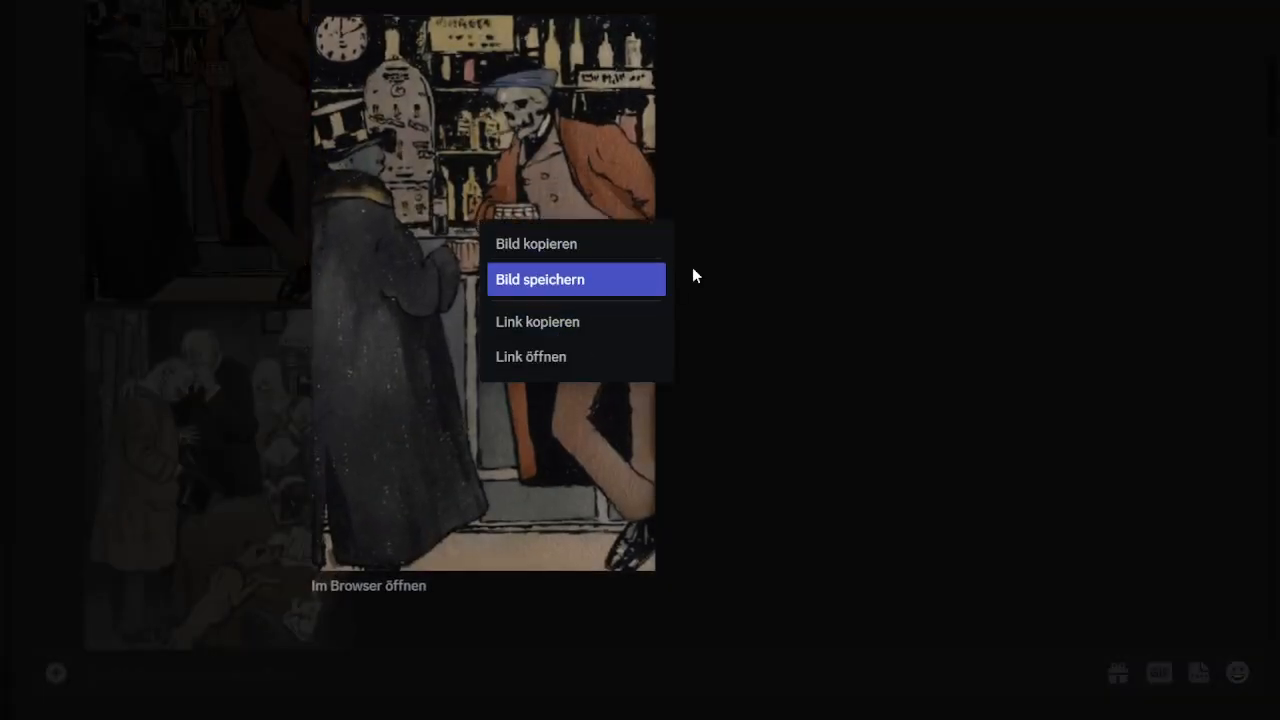
click(717, 311)
Highlight the text prompt "a dog outside of a house" and its "--seed 666" parameter in the first Midjourney result
scroll(503, 362, down, 3)
scroll(503, 365, down, 5)
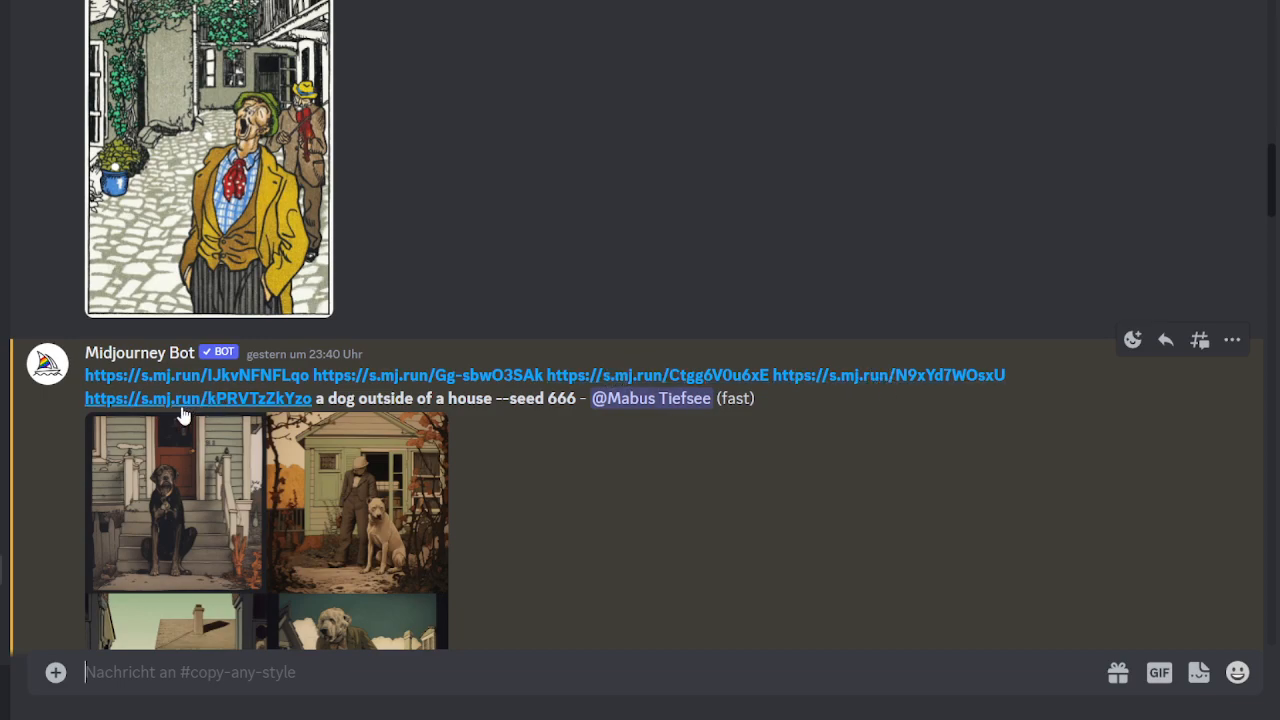
drag(322, 397, 570, 398)
click(524, 398)
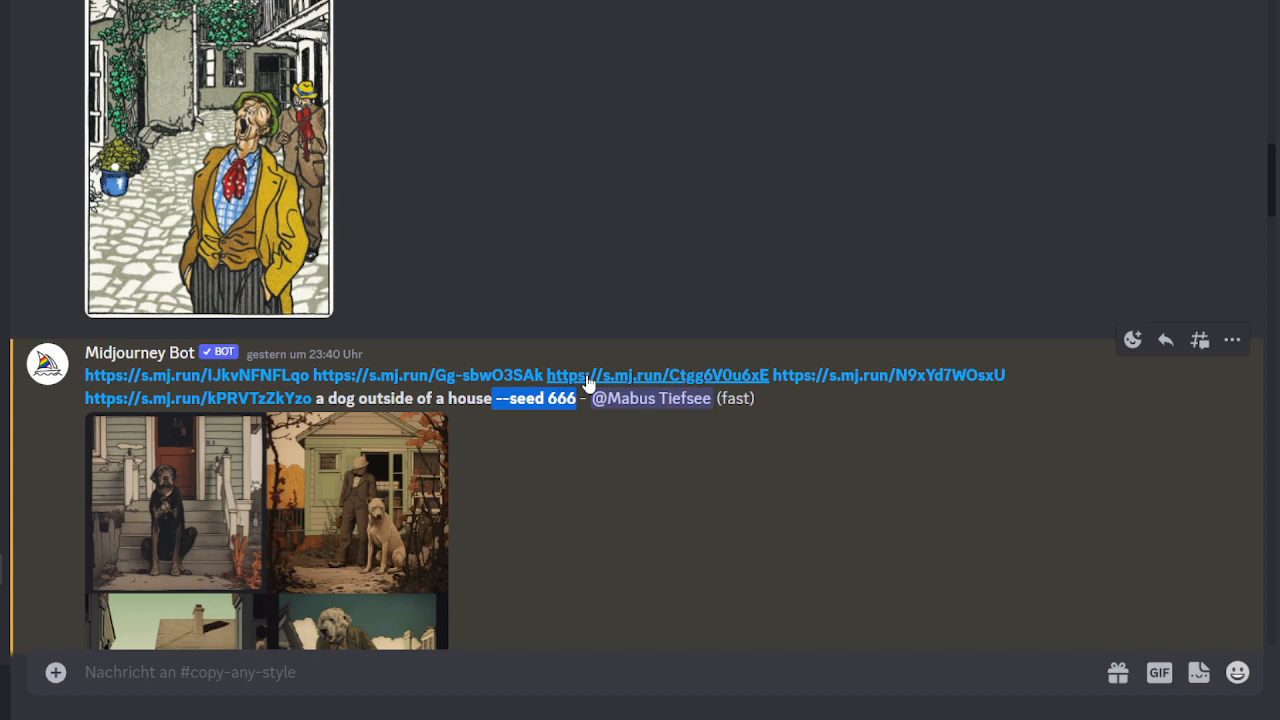
double_click(570, 400)
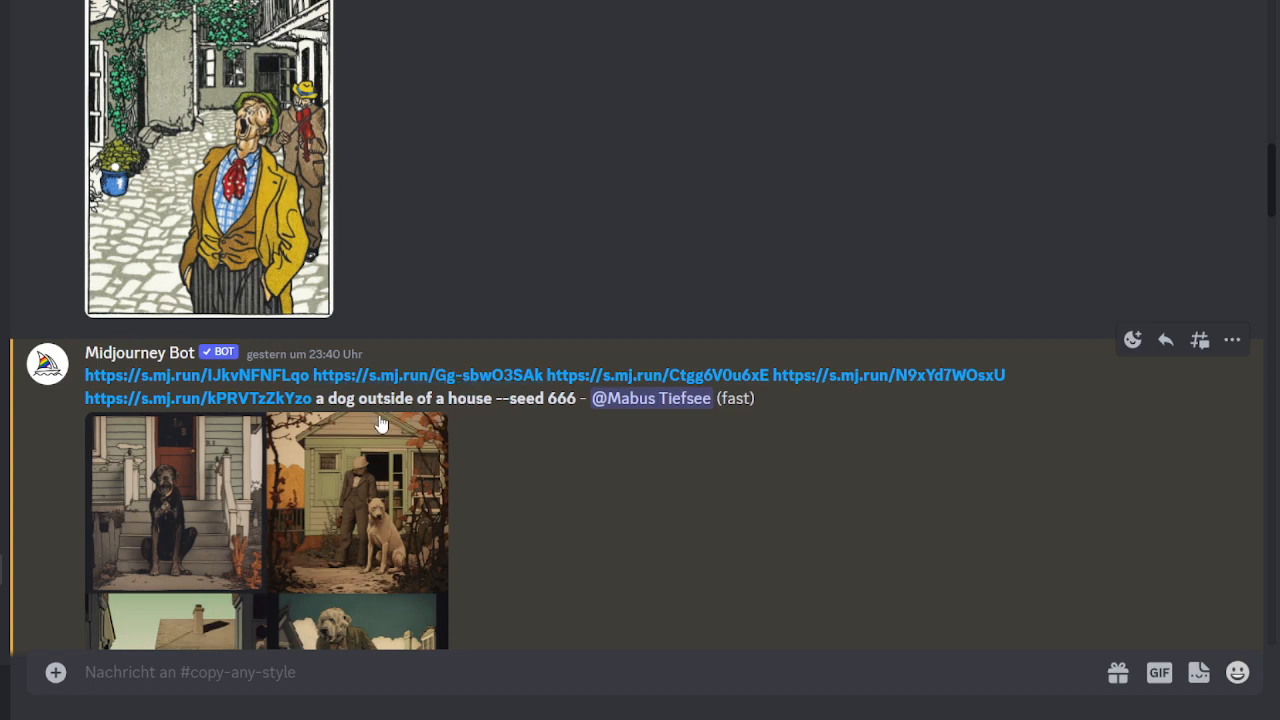
Examine the four dog images generated by the first prompt against the image links above them
scroll(303, 460, down, 2)
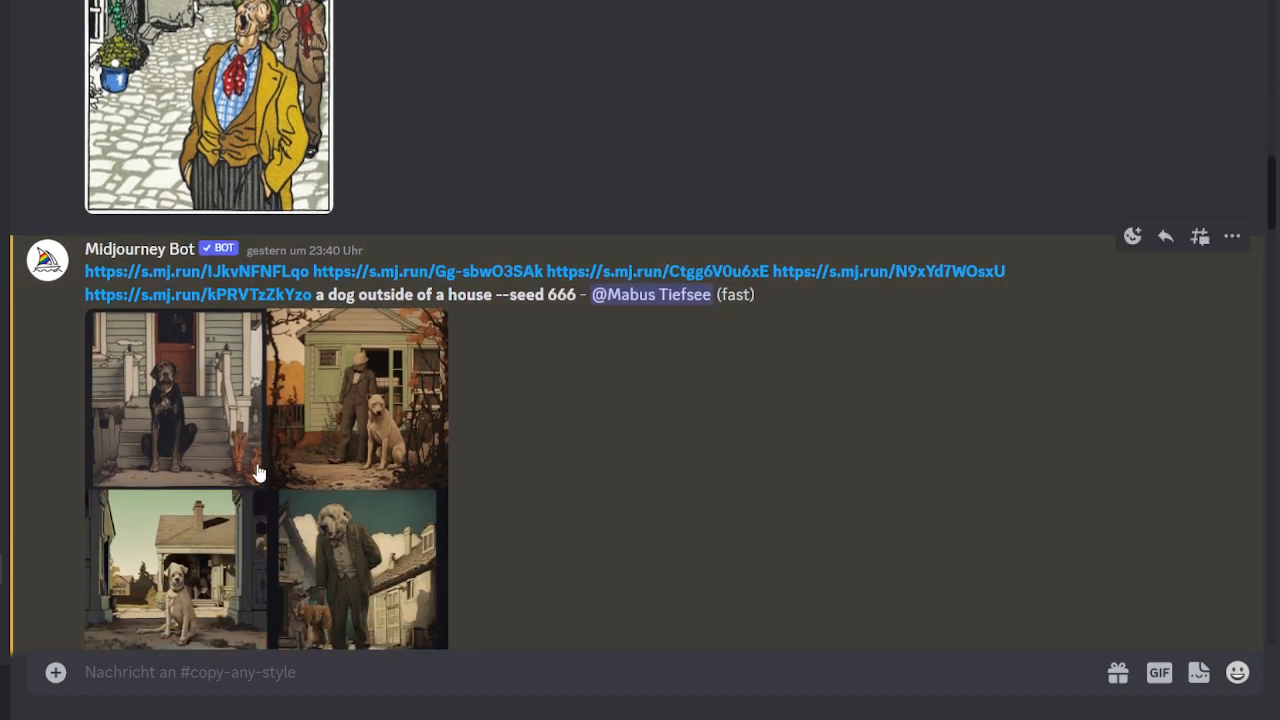
scroll(257, 480, down, 6)
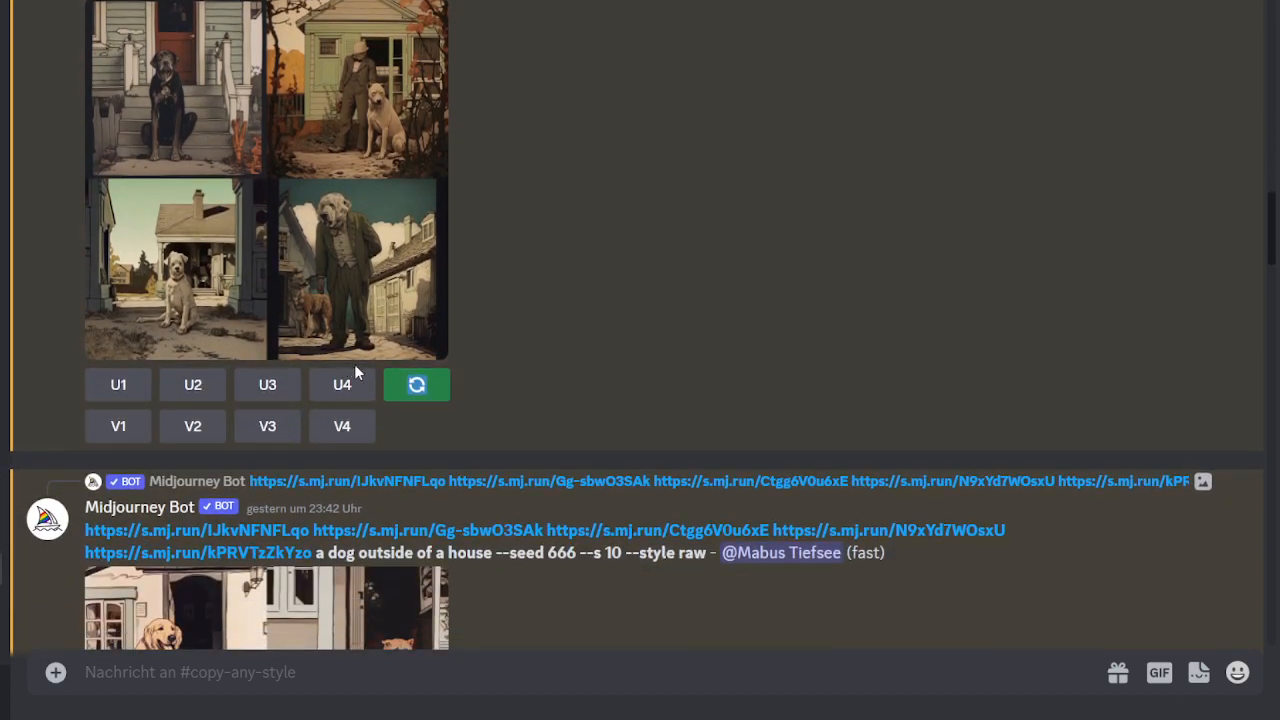
scroll(380, 350, up, 2)
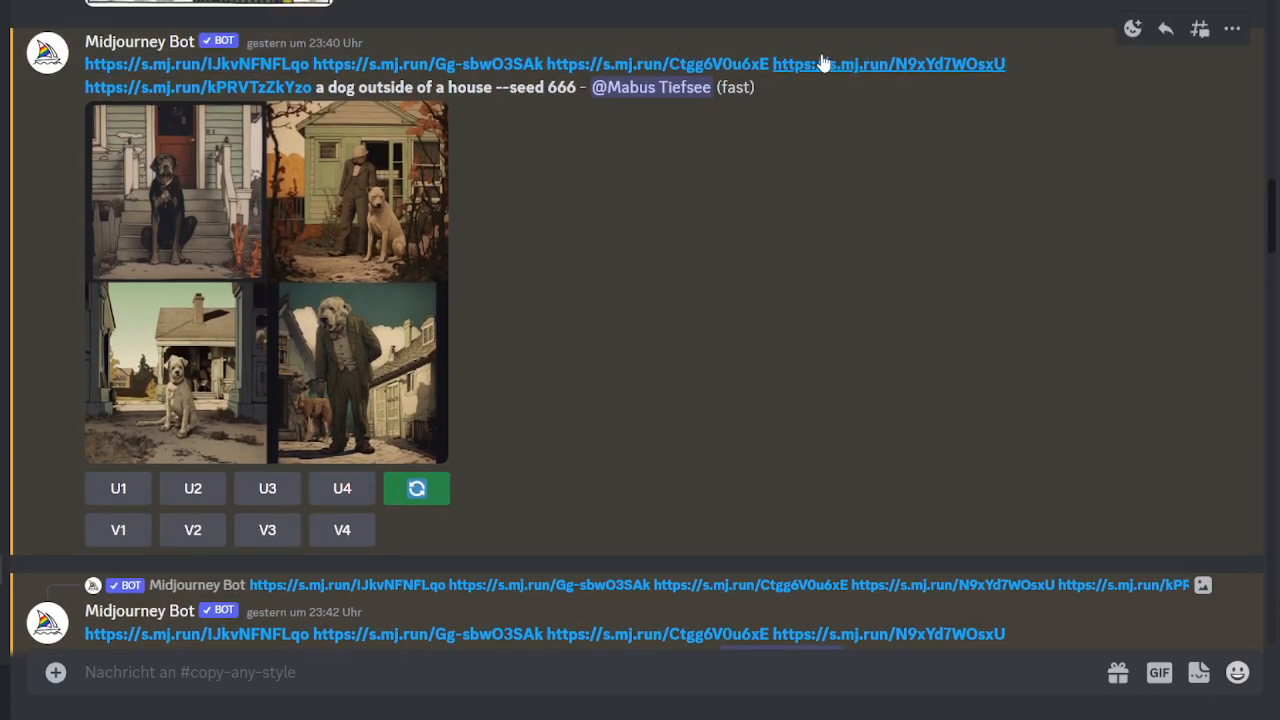
scroll(241, 331, down, 2)
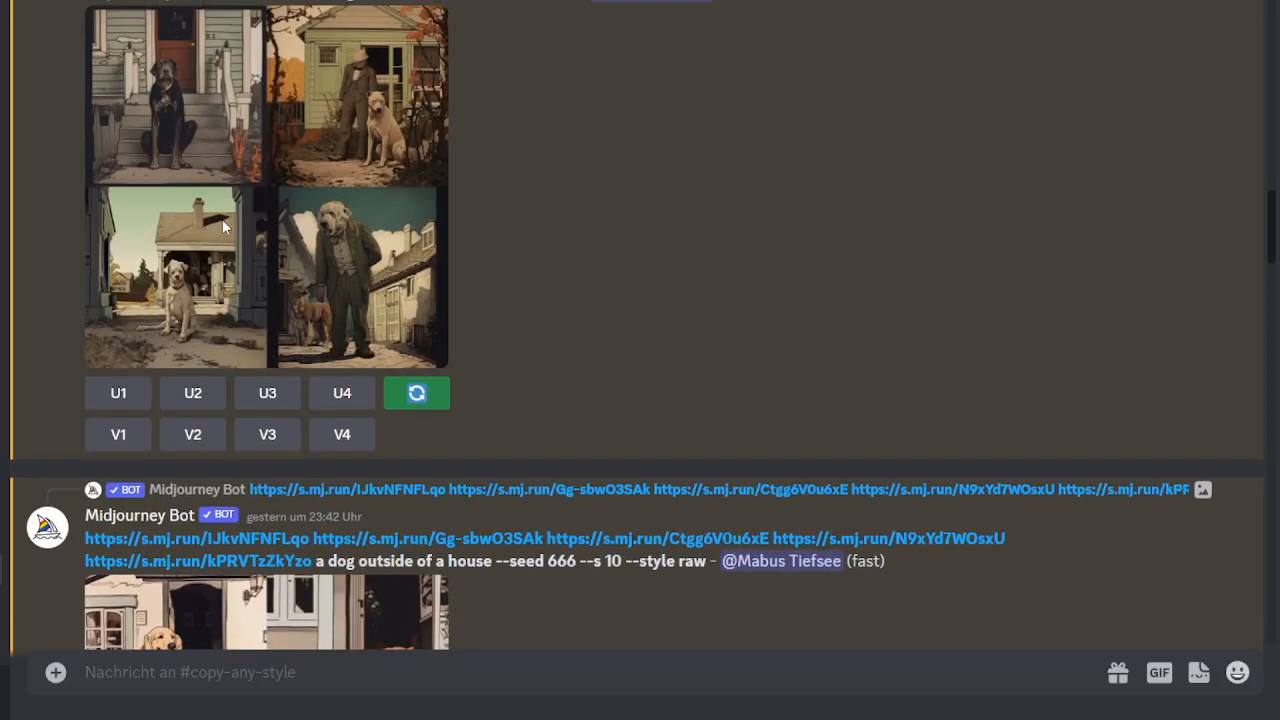
scroll(265, 240, up, 2)
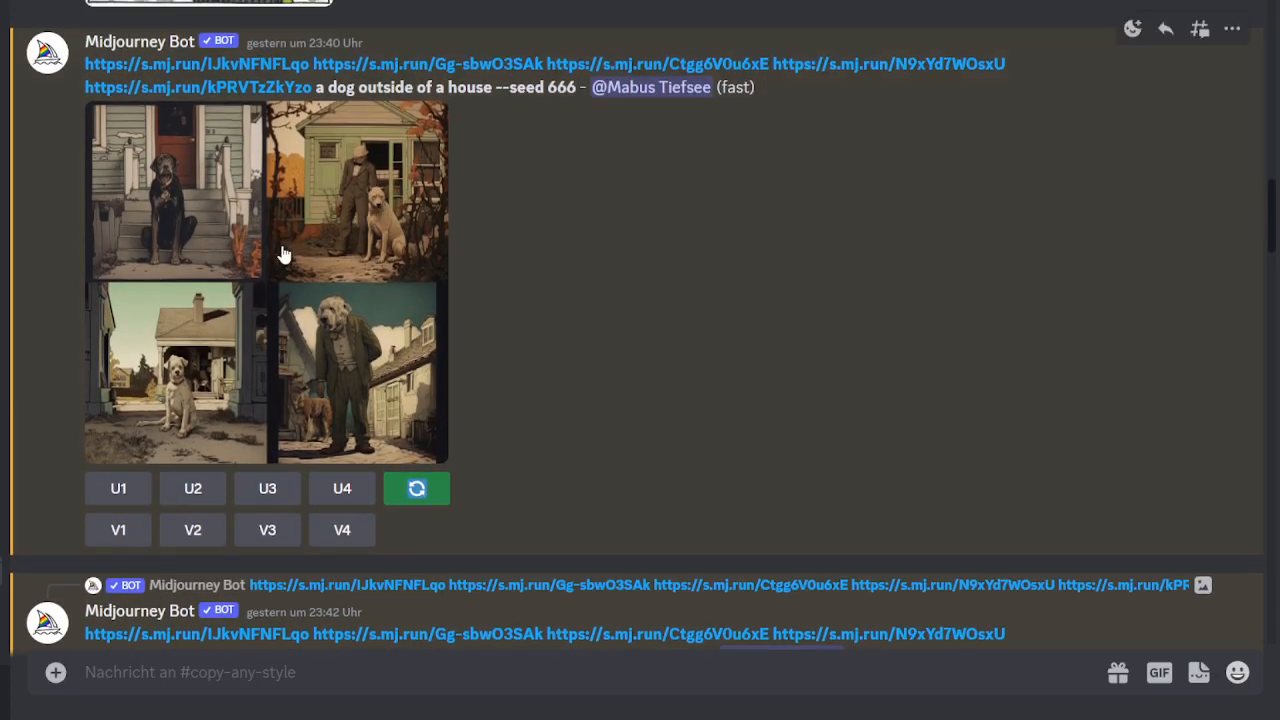
View the editable reroll prompt of the first dog image grid without submitting it
click(421, 492)
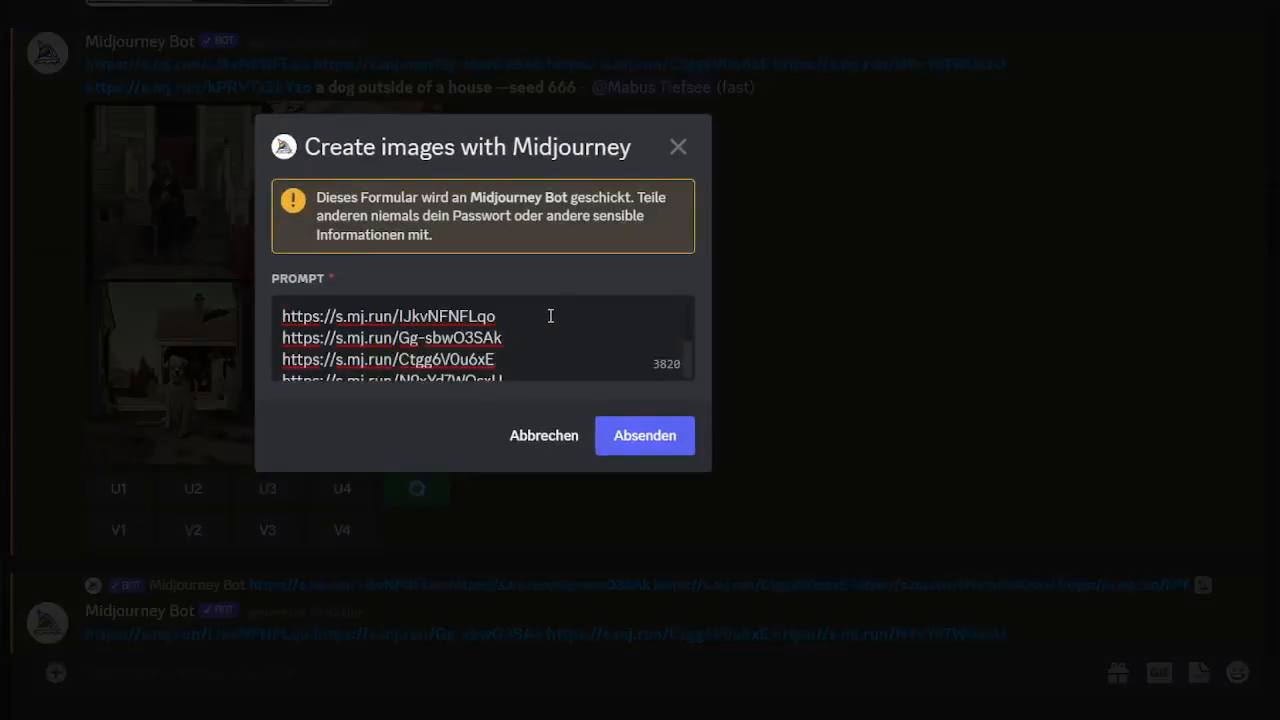
scroll(550, 318, down, 3)
click(780, 334)
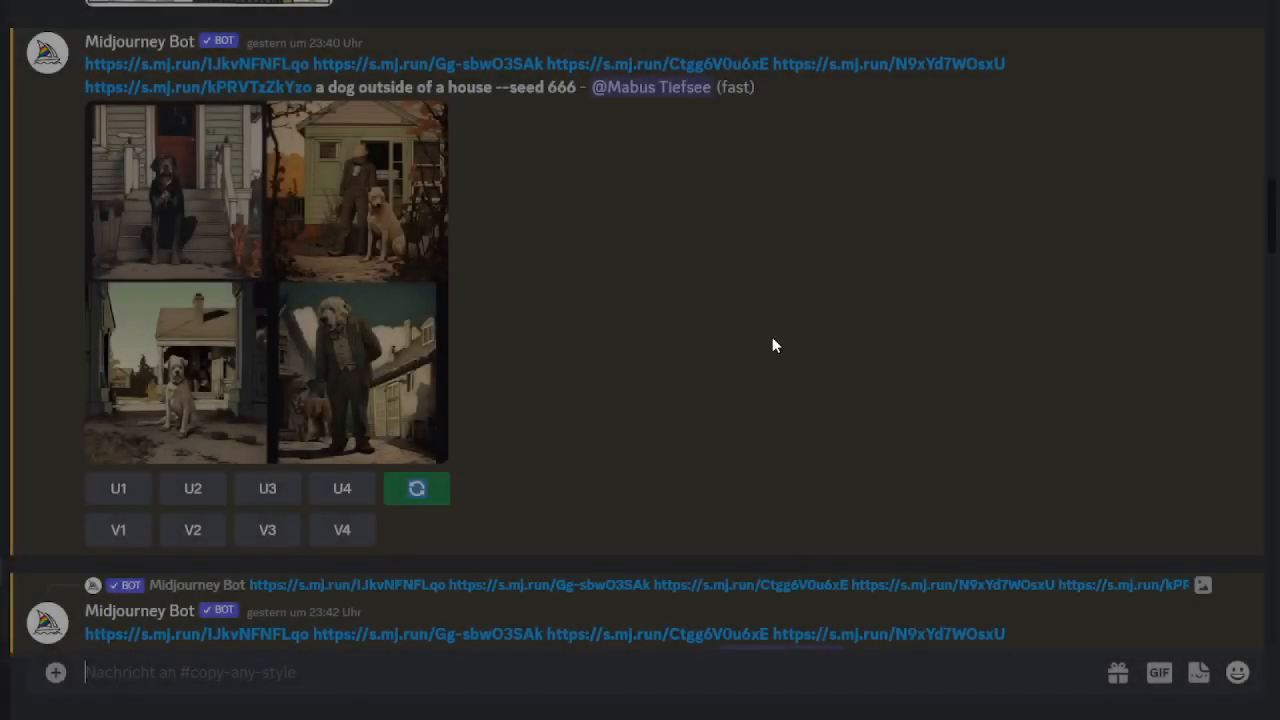
Highlight the "--s 10" and "--style raw" parameters in the second dog prompt
scroll(640, 370, down, 4)
drag(579, 450, 627, 453)
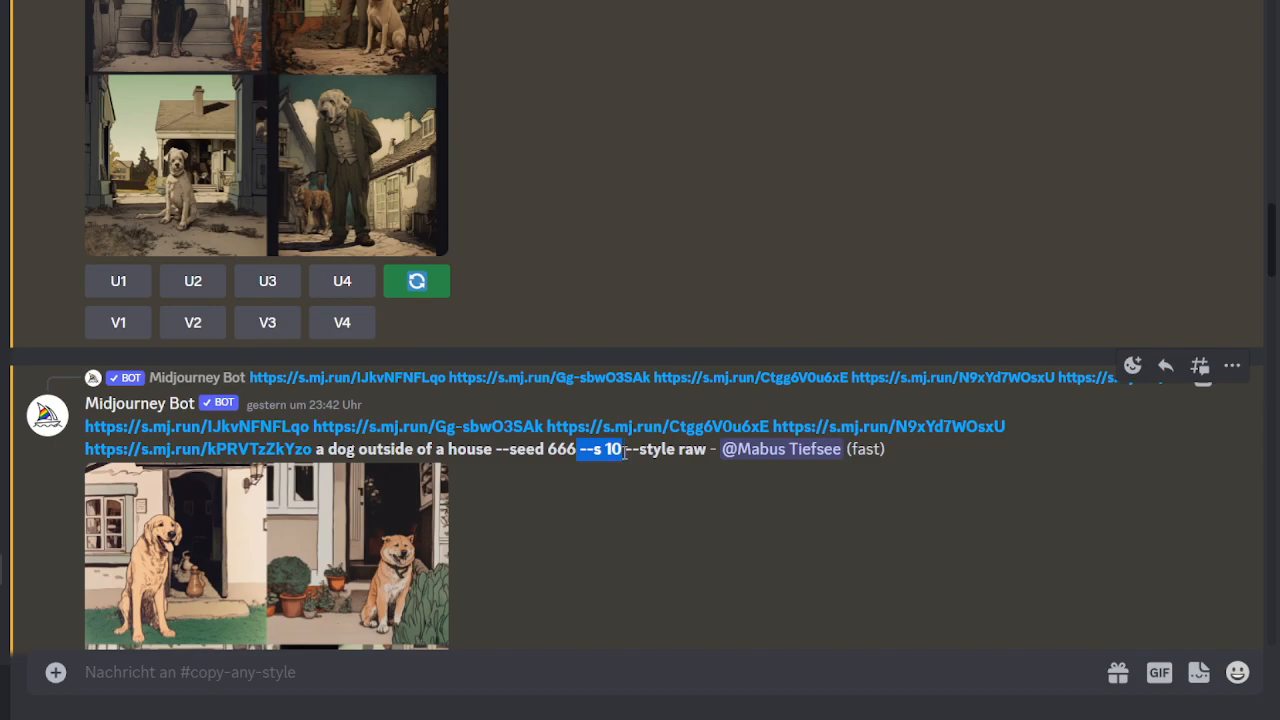
click(633, 452)
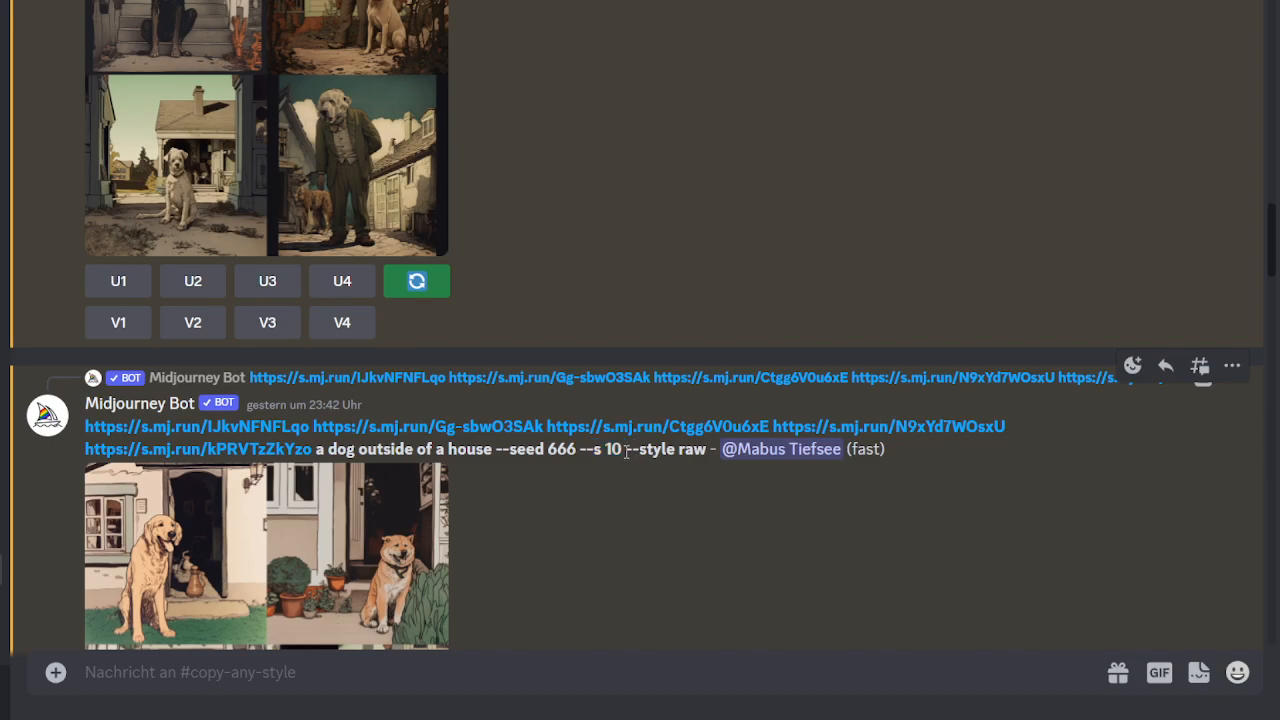
drag(628, 452, 709, 452)
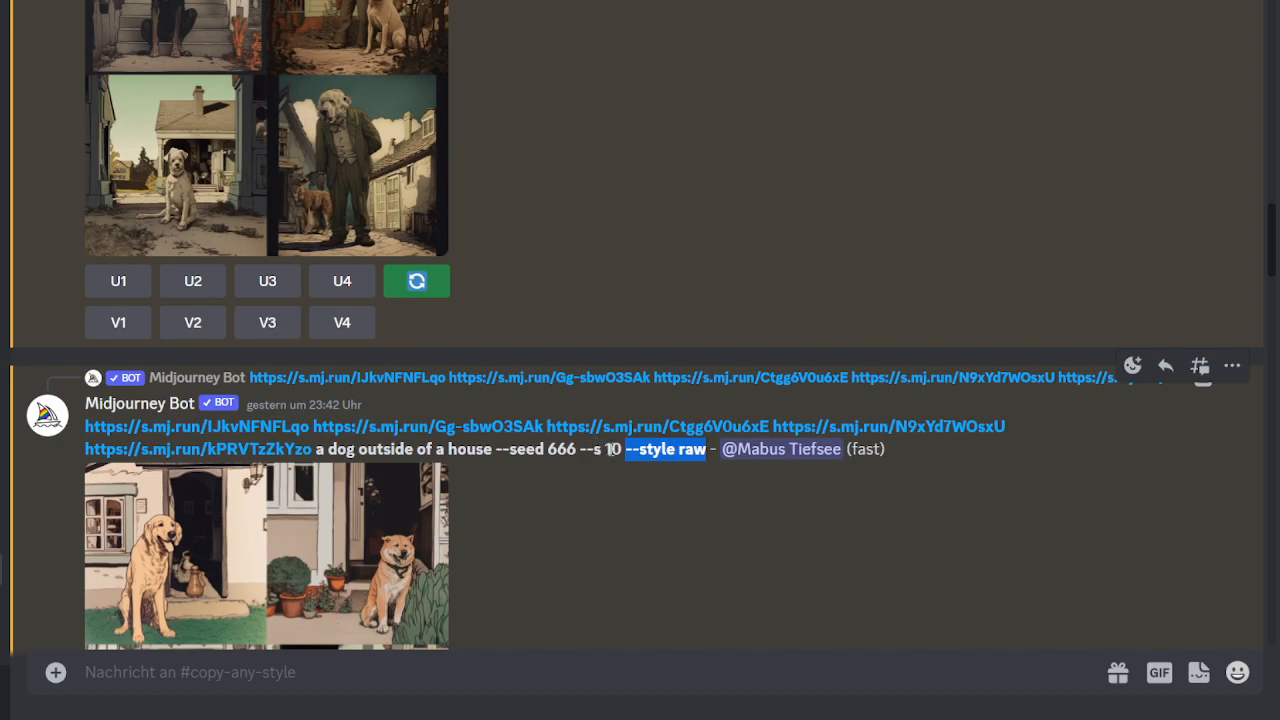
click(610, 450)
drag(578, 452, 621, 455)
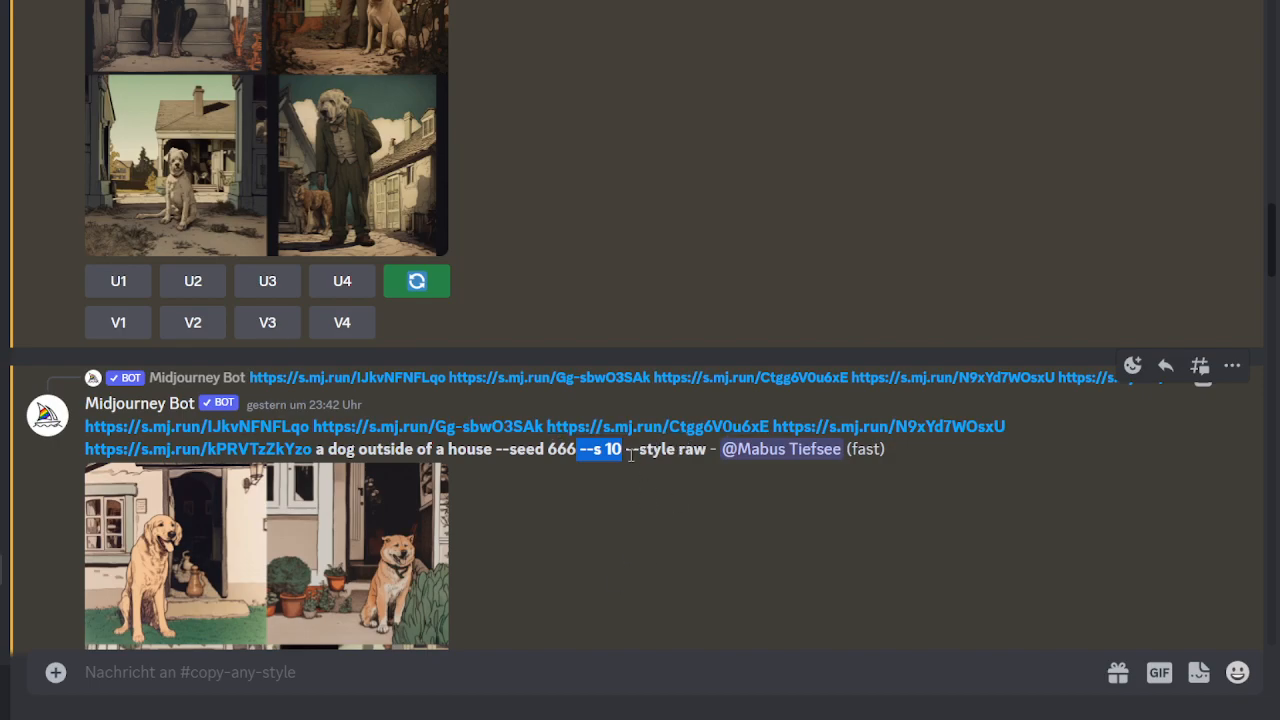
drag(626, 452, 705, 458)
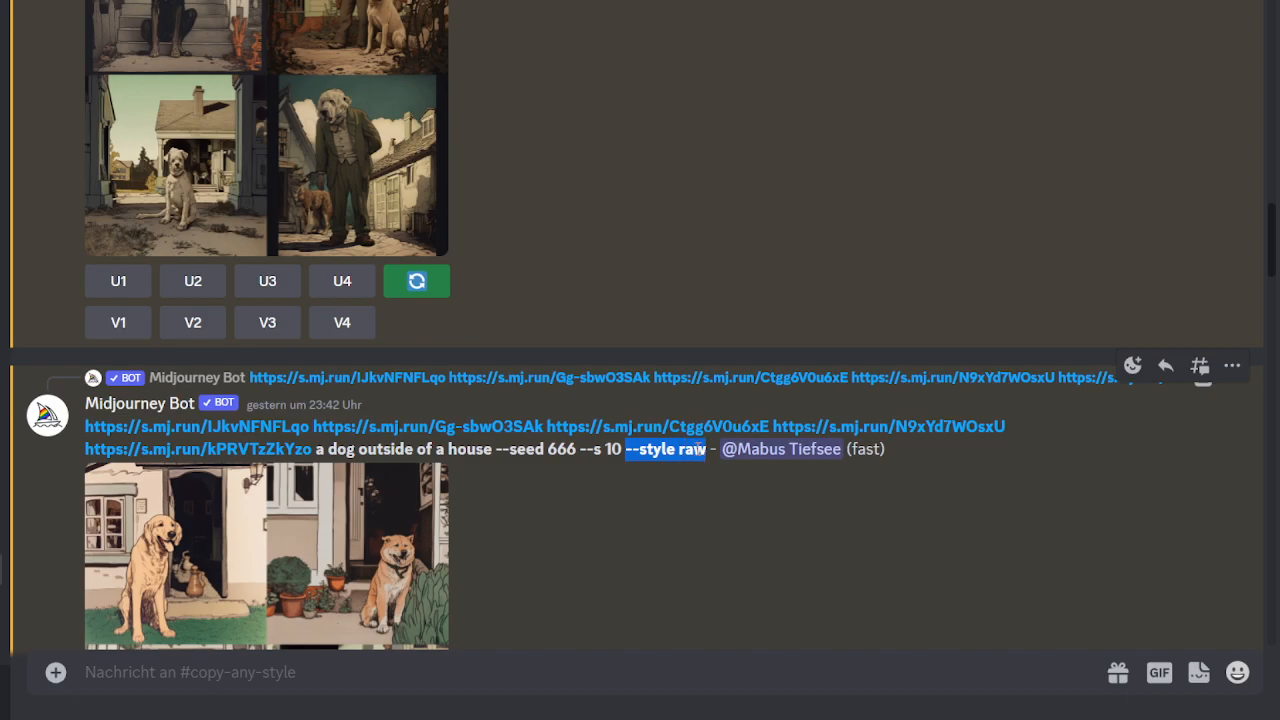
click(676, 475)
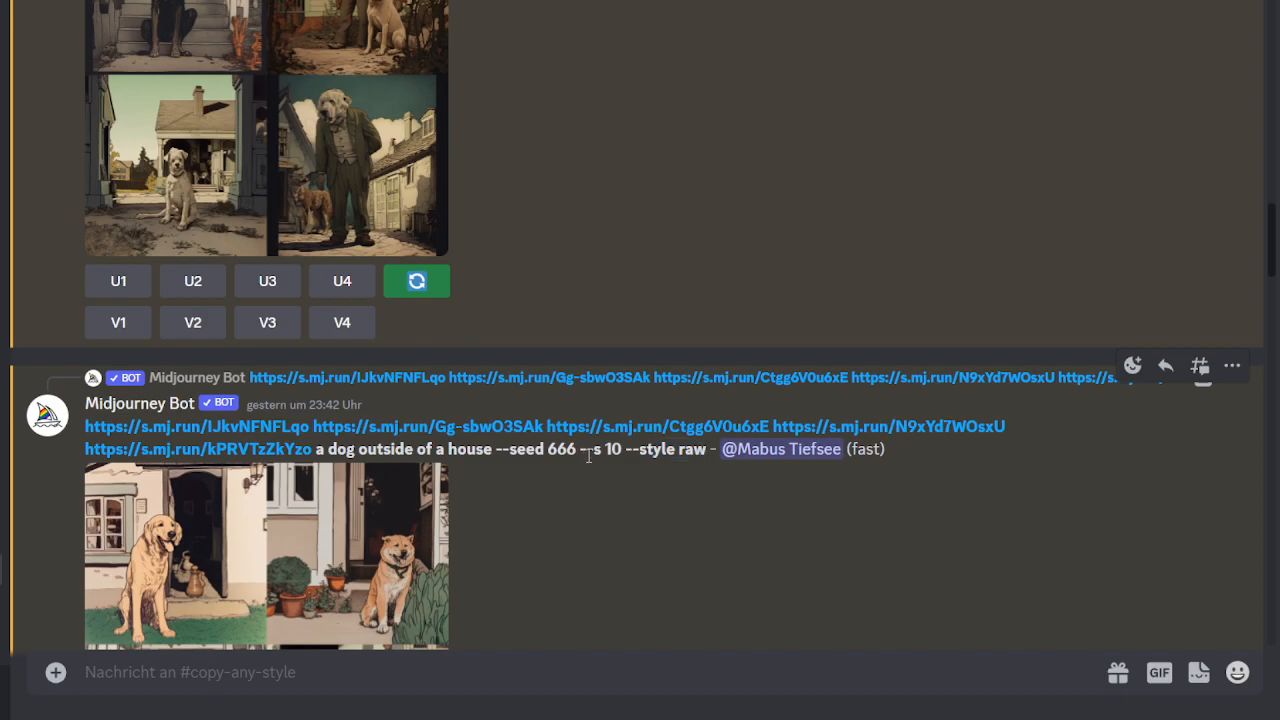
View the image grid of the "--s 10 --style raw" prompt enlarged, and return to the channel
scroll(425, 478, down, 3)
scroll(428, 476, down, 2)
click(300, 394)
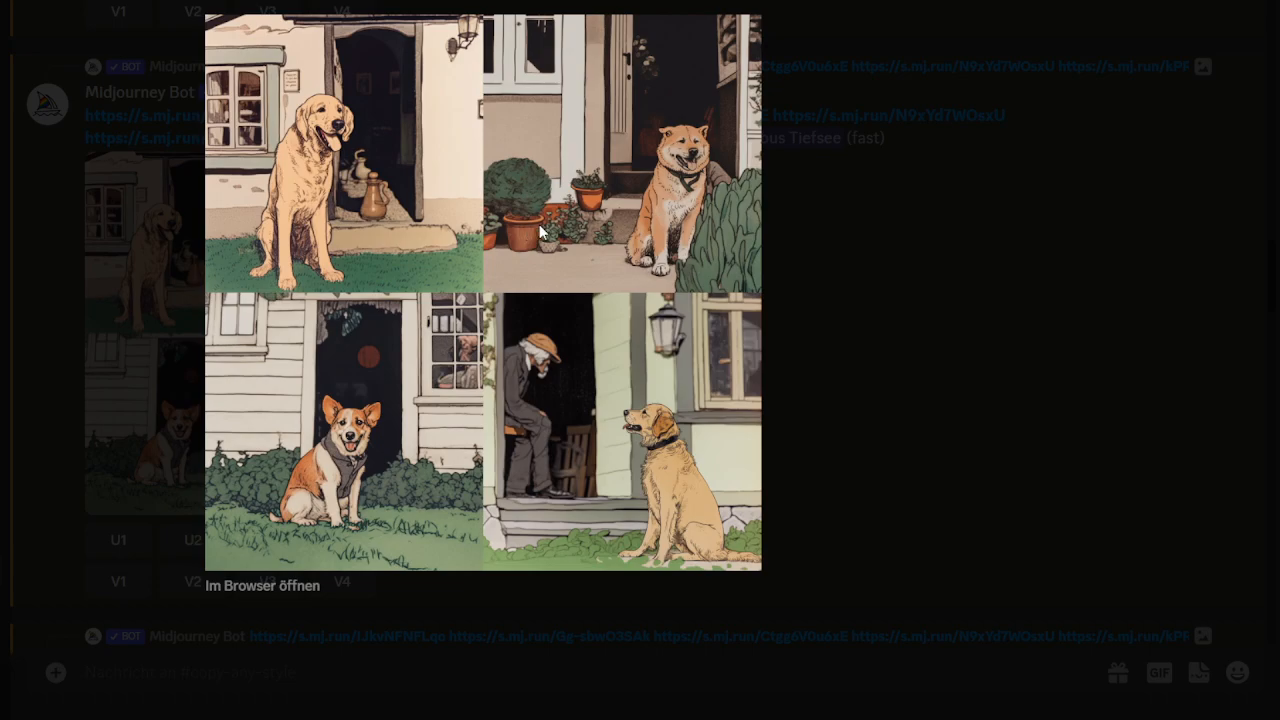
click(816, 308)
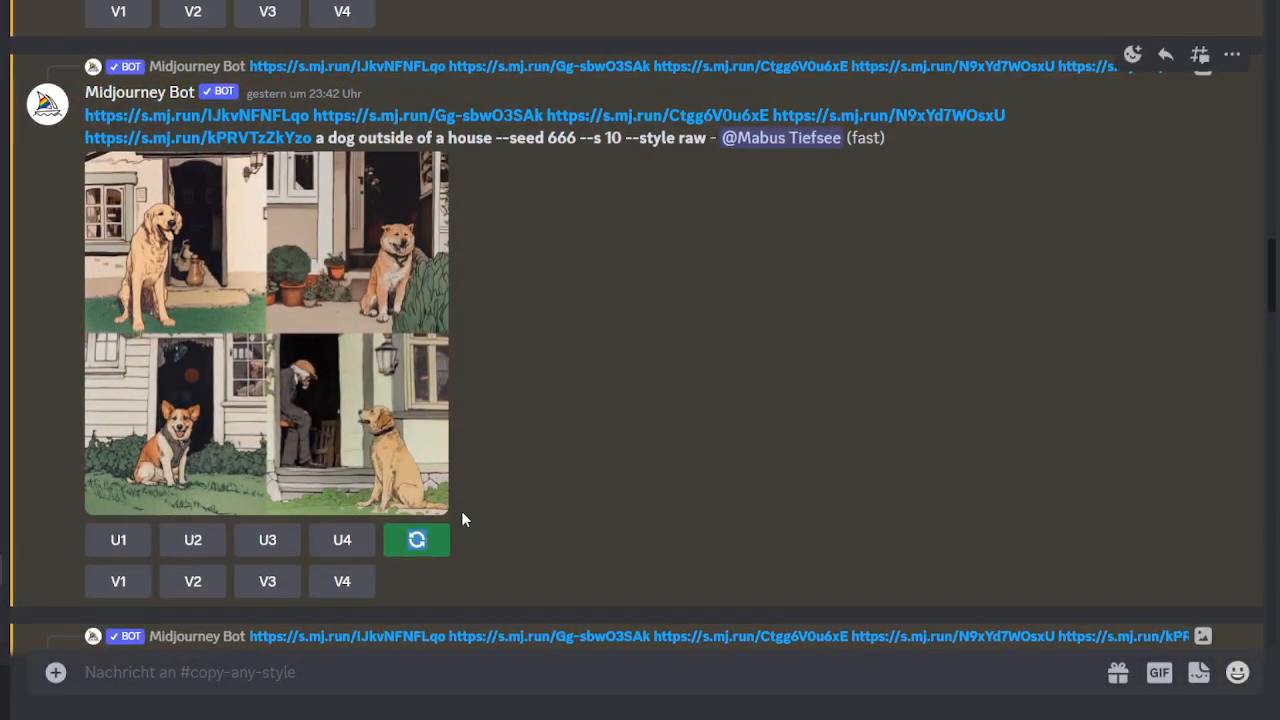
Open the reroll prompt of the "--s 10 --style raw" grid and add the weight ::10 after the first image link
click(434, 540)
click(514, 299)
key(BackSpace)
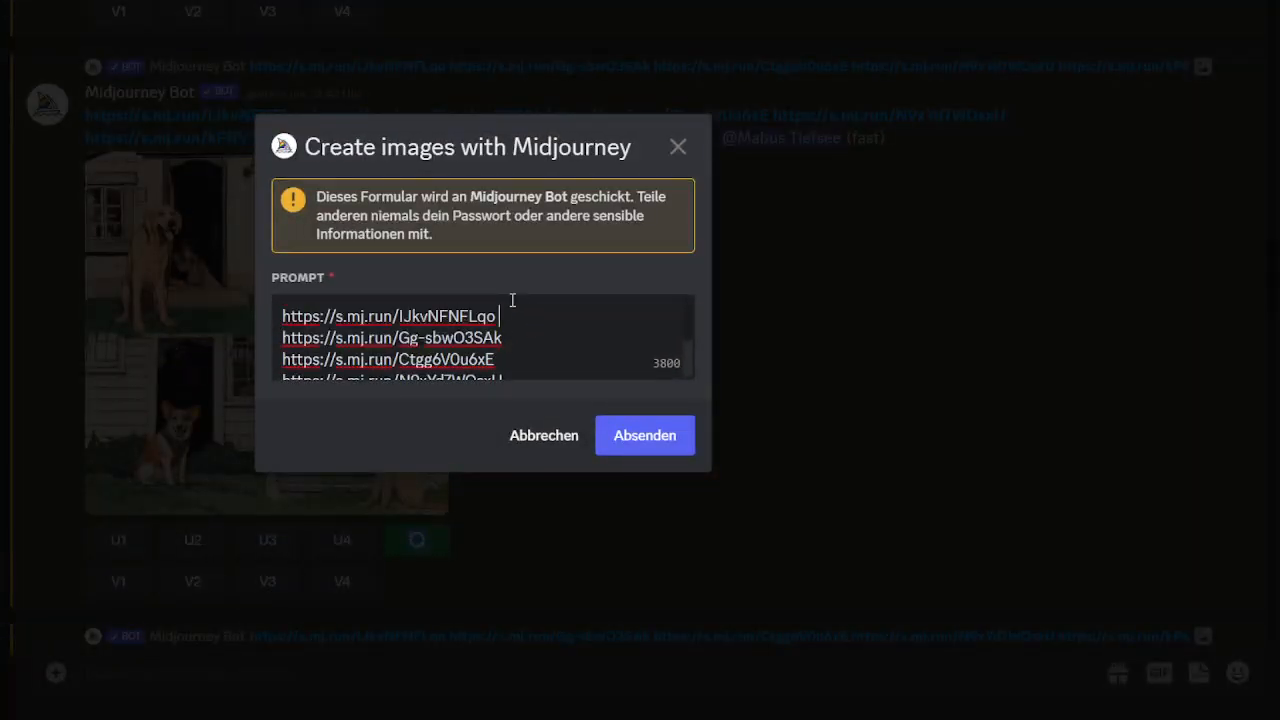
text(::10)
drag(543, 320, 281, 305)
click(481, 313)
Add the weight ":: 0.5" after the fourth image link in the prompt, and cancel the reroll without submitting
drag(511, 339, 285, 341)
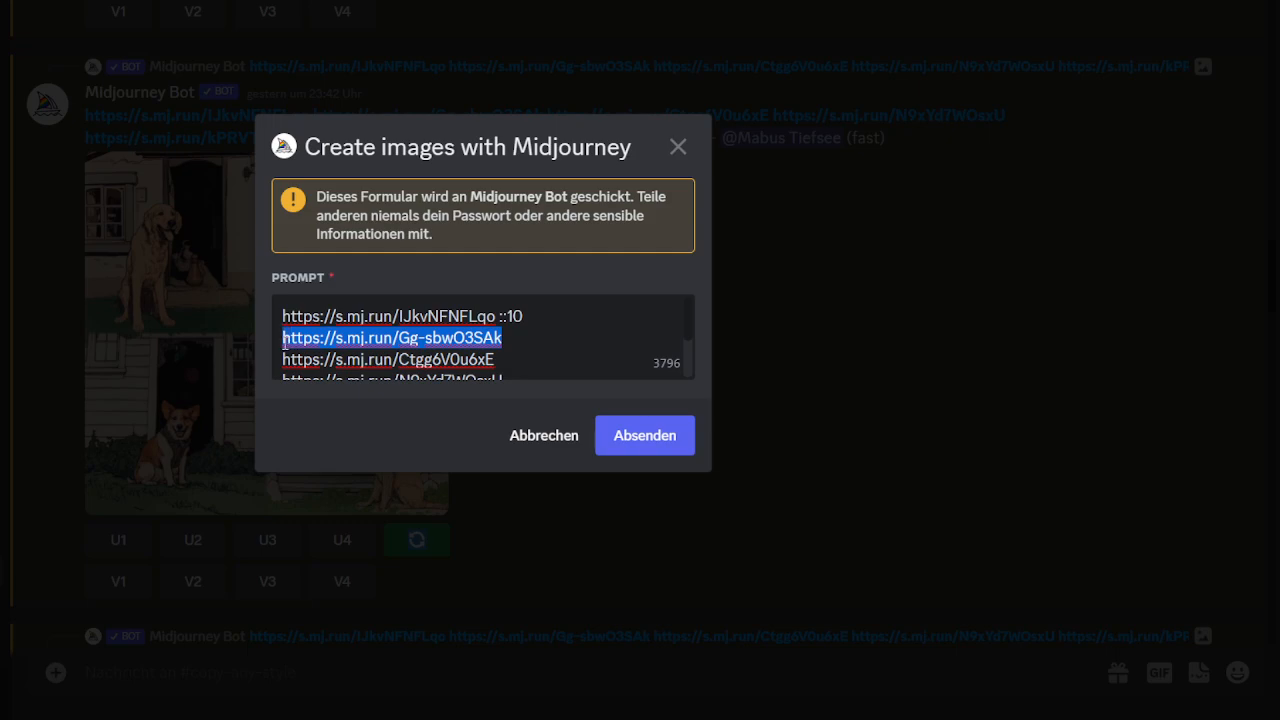
click(524, 330)
scroll(516, 322, down, 3)
click(513, 314)
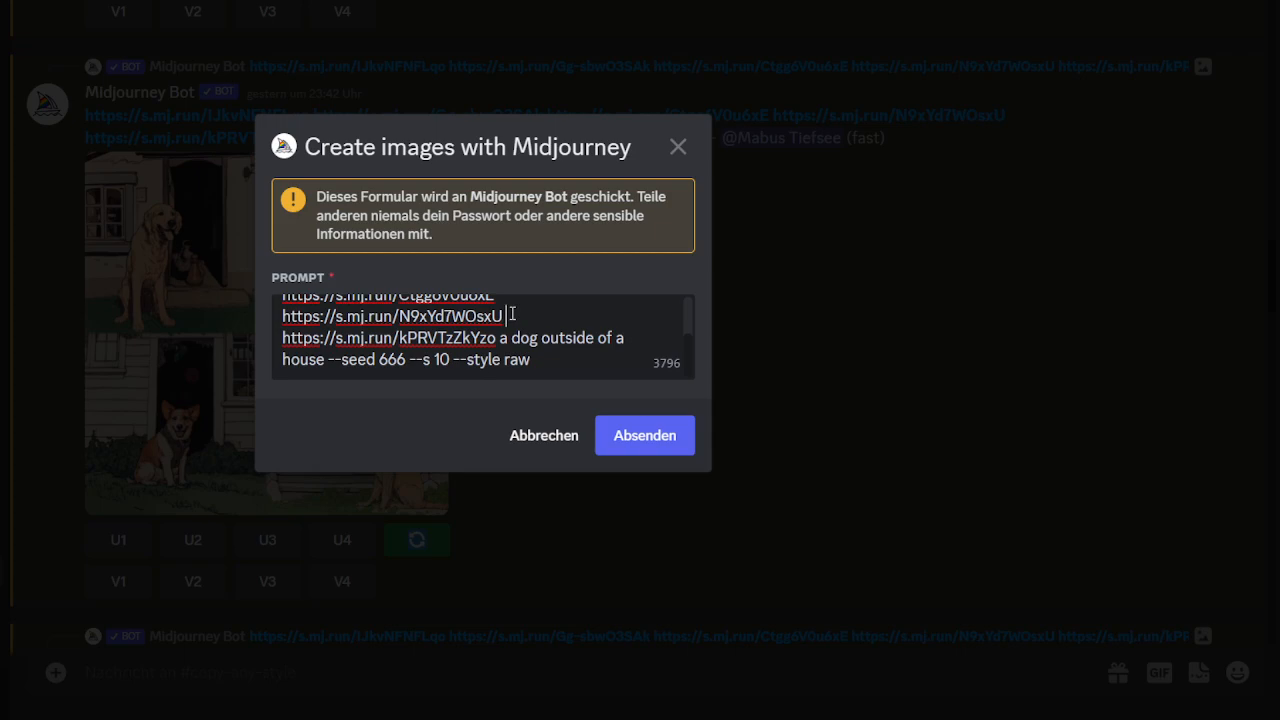
text(:: 0.5)
click(543, 437)
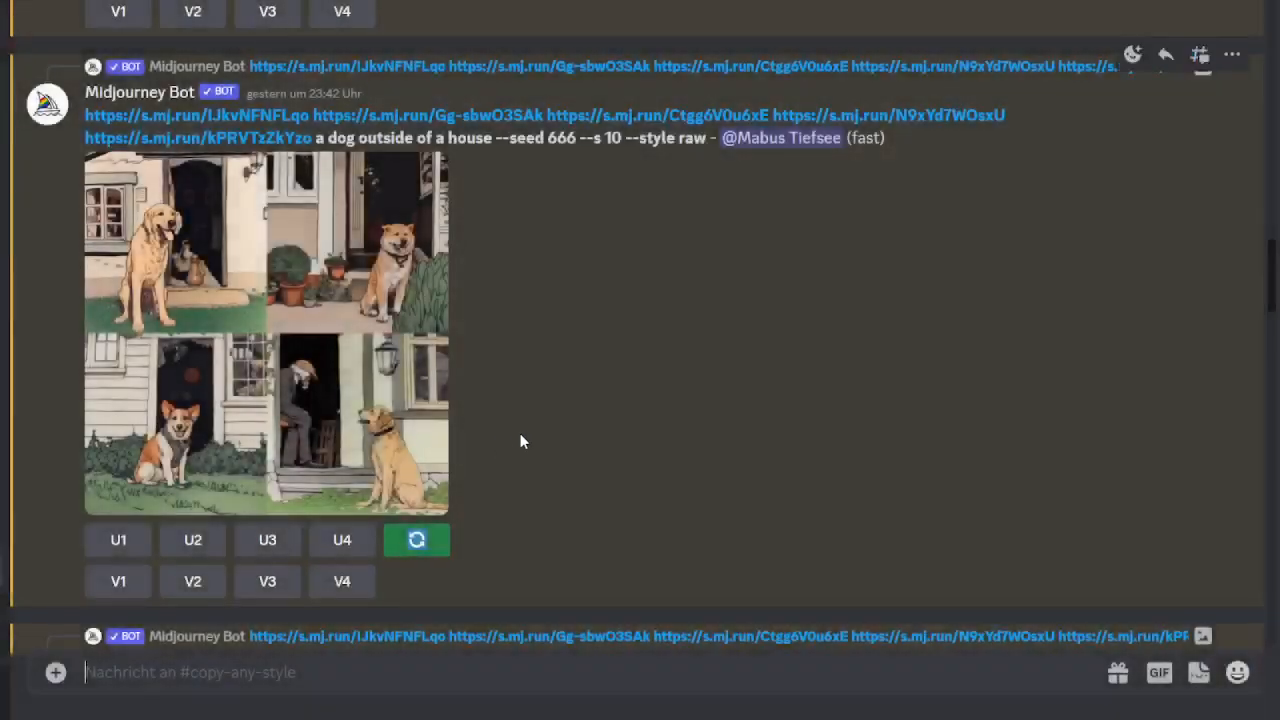
View the dog image grid generated with the ::10 and ::0.5 link weights enlarged, and return to the channel
scroll(300, 414, down, 3)
scroll(300, 414, down, 2)
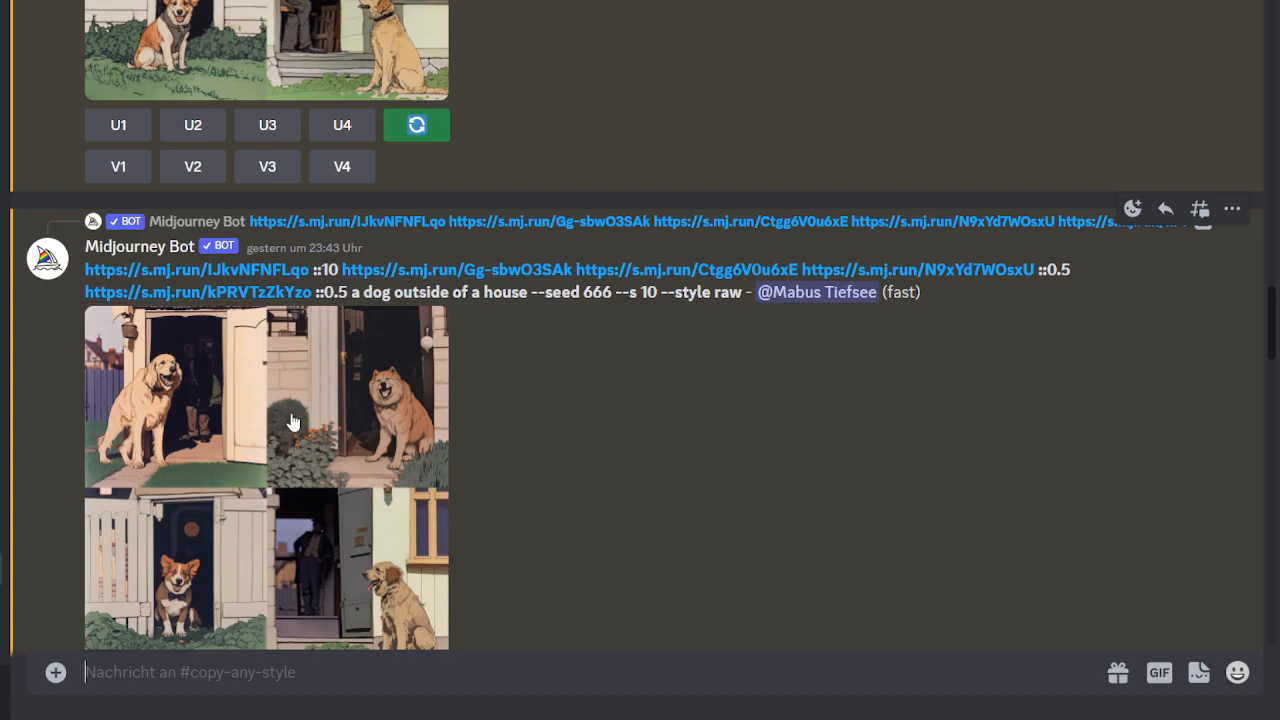
click(251, 422)
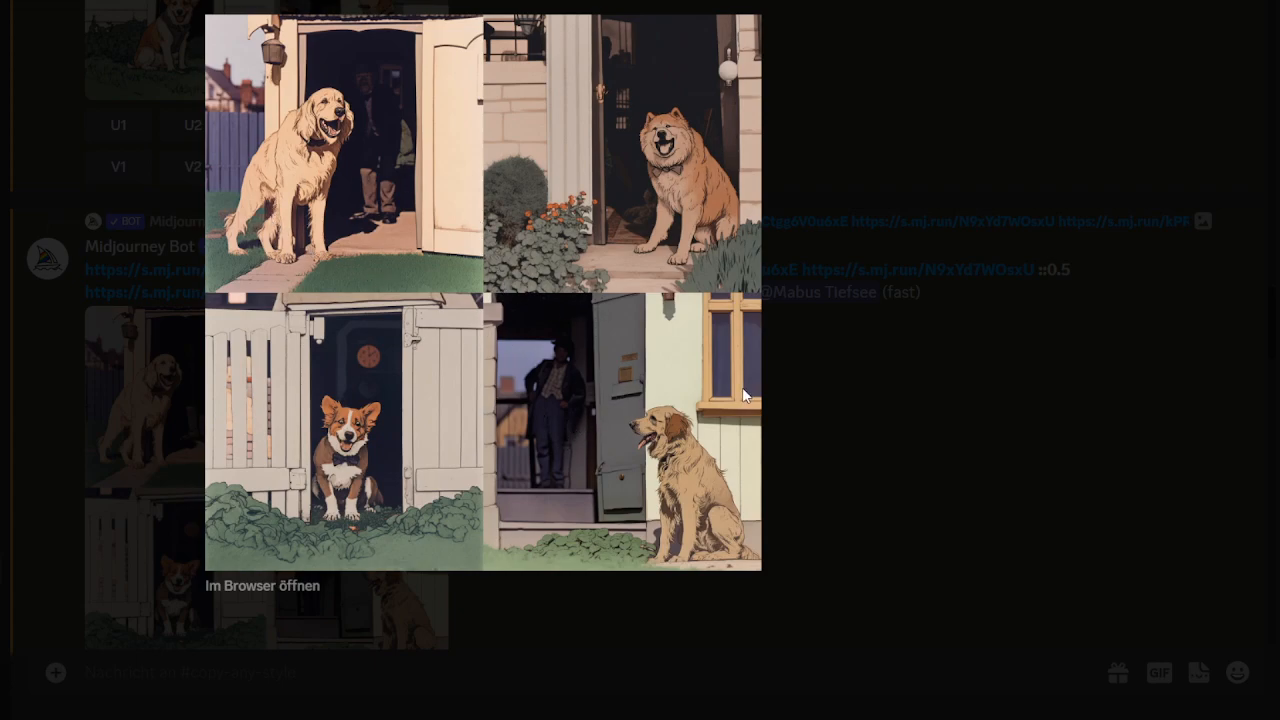
click(791, 403)
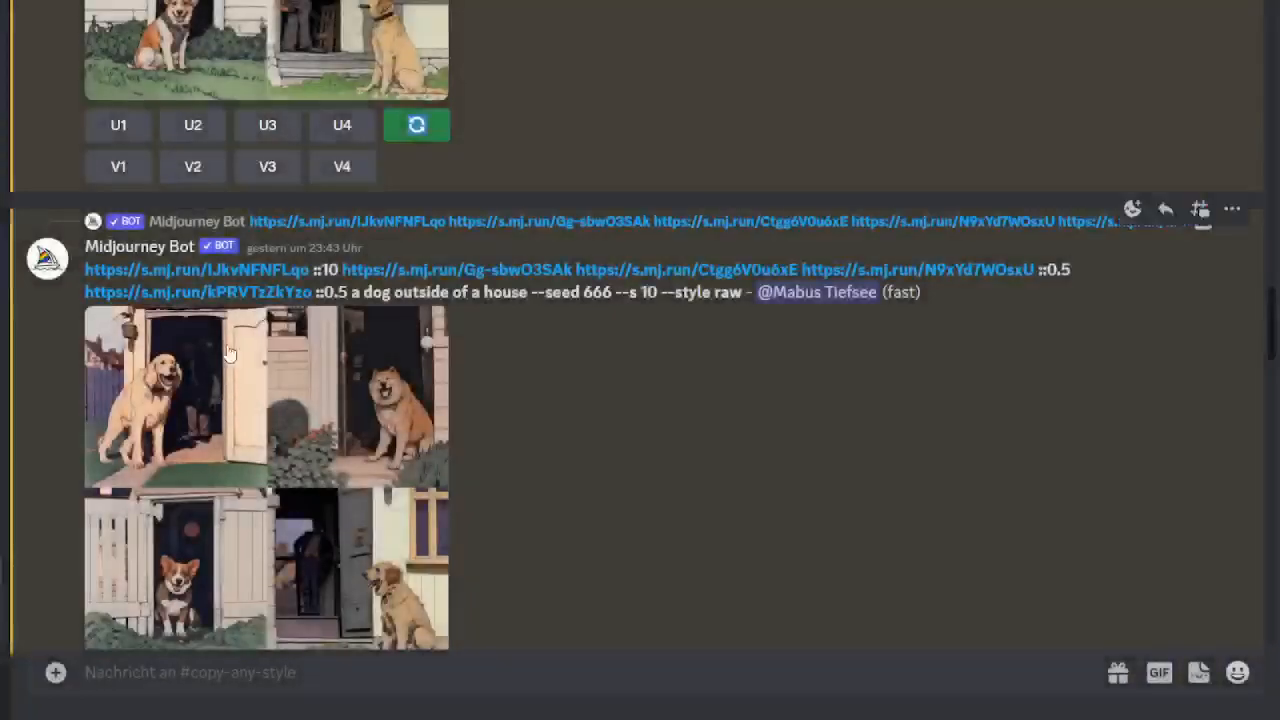
Compare the enlarged dog grids of the unweighted and weighted raw-style prompts by alternating between them
scroll(227, 278, up, 2)
click(240, 218)
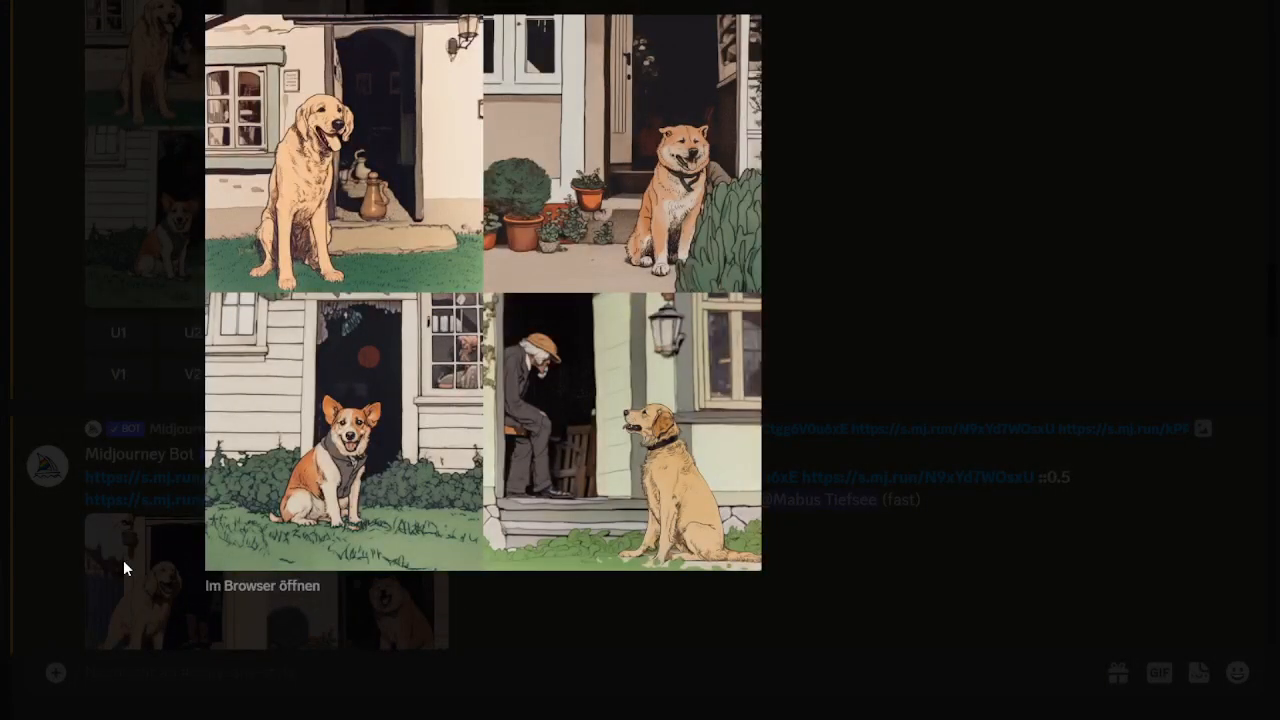
click(174, 600)
click(174, 602)
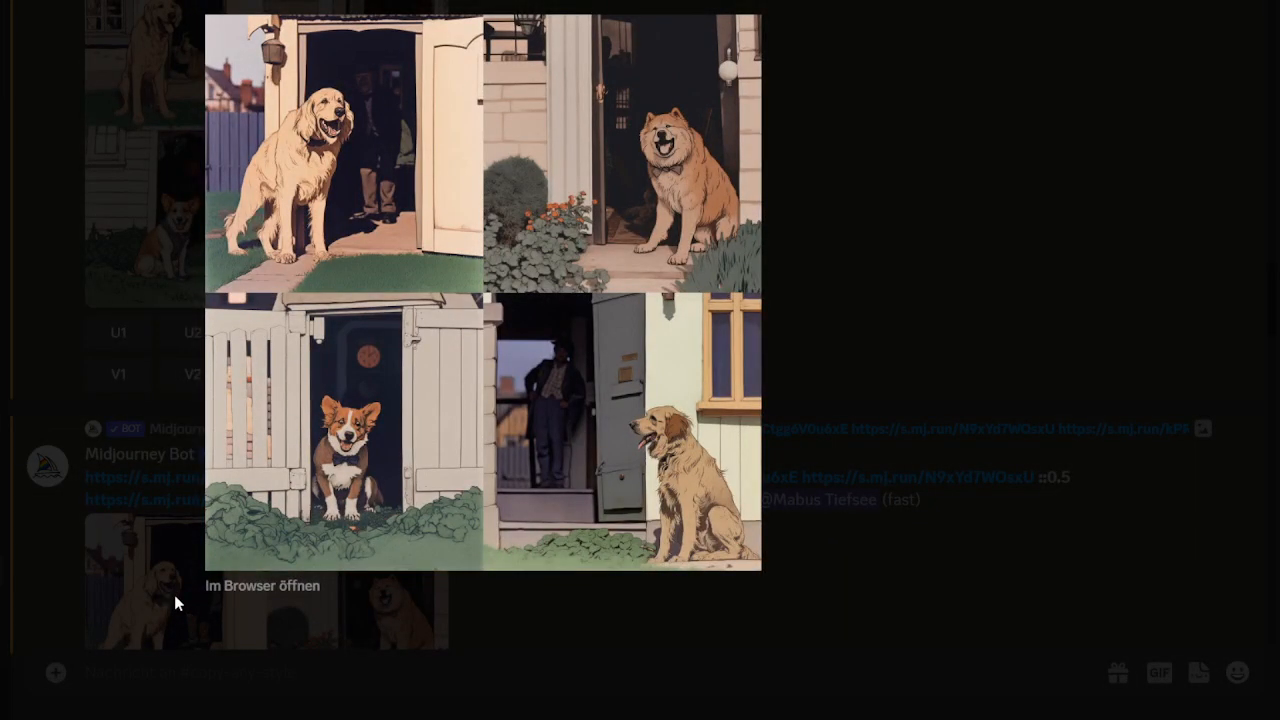
click(148, 217)
click(148, 218)
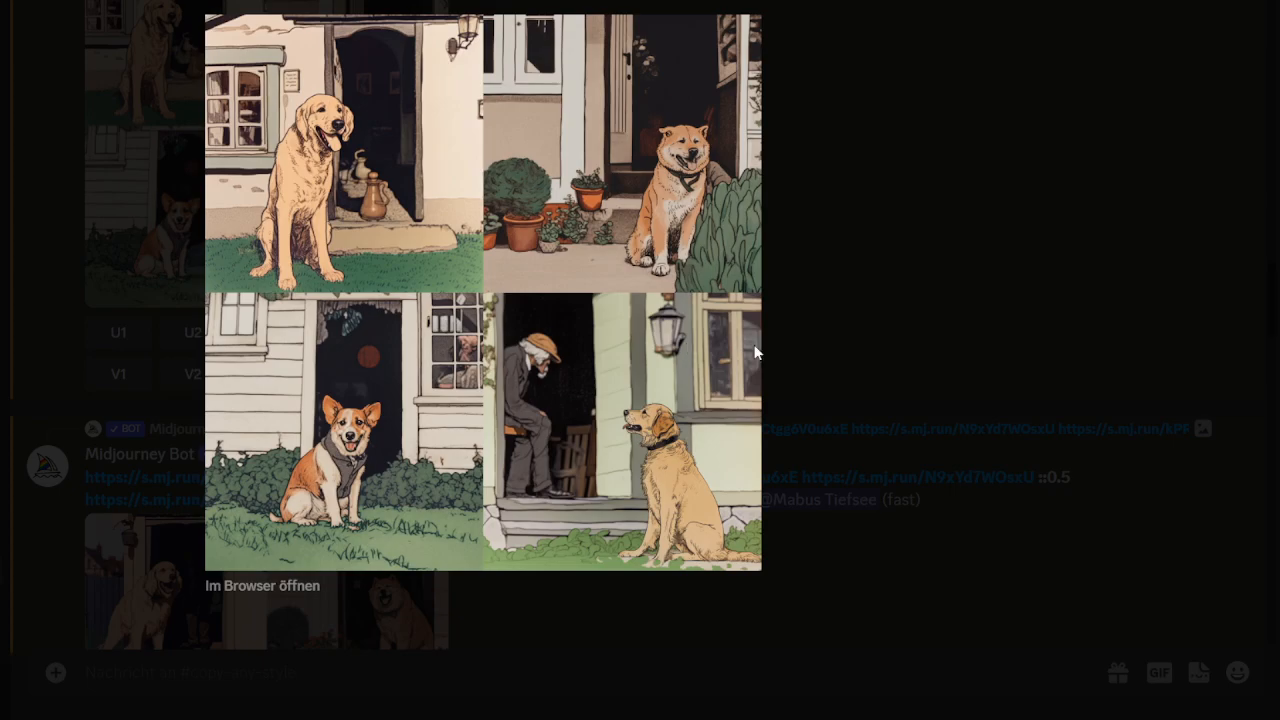
click(930, 313)
Open the reroll prompt of the weighted dog grid, review its text and parameters, and close it without submitting
scroll(573, 328, down, 3)
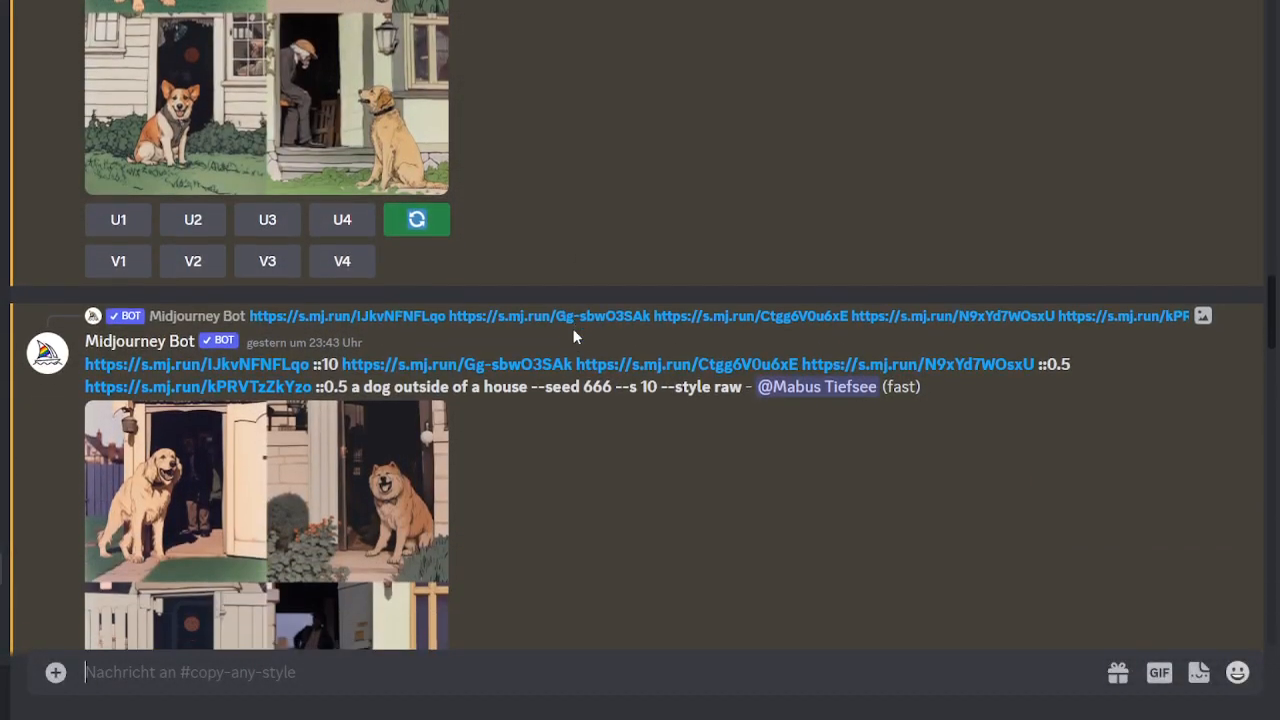
scroll(510, 328, down, 2)
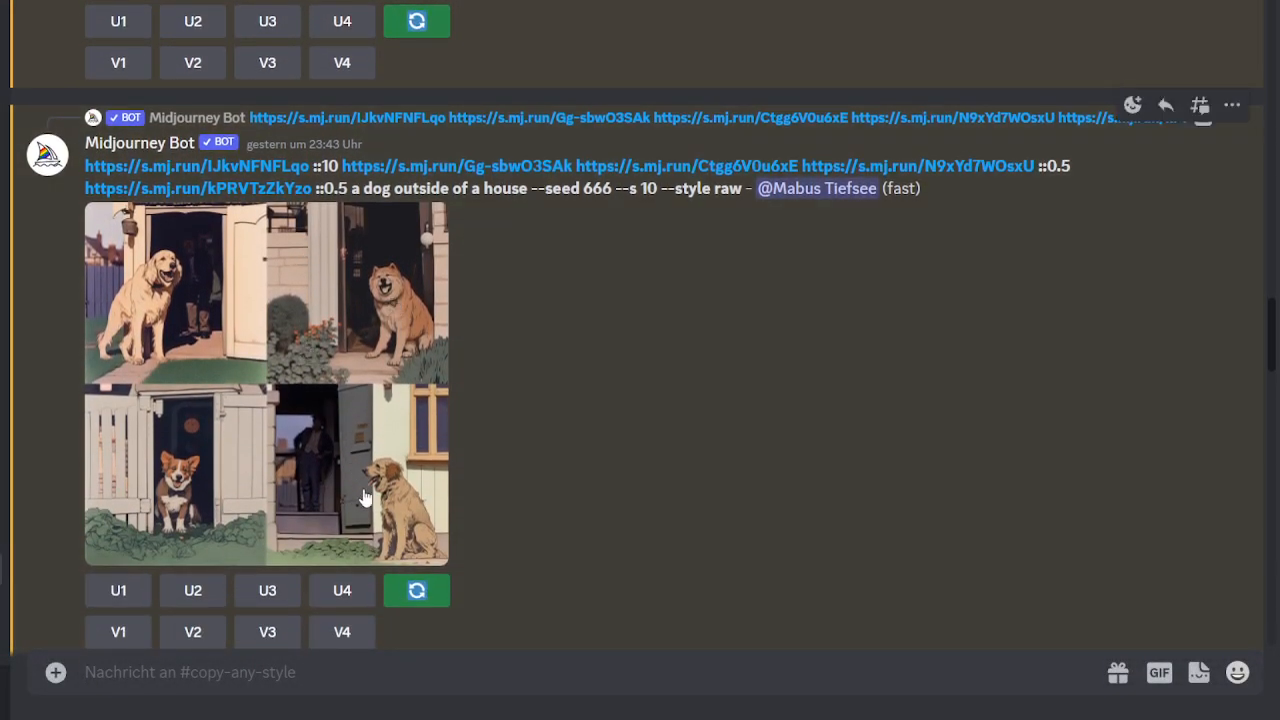
click(428, 594)
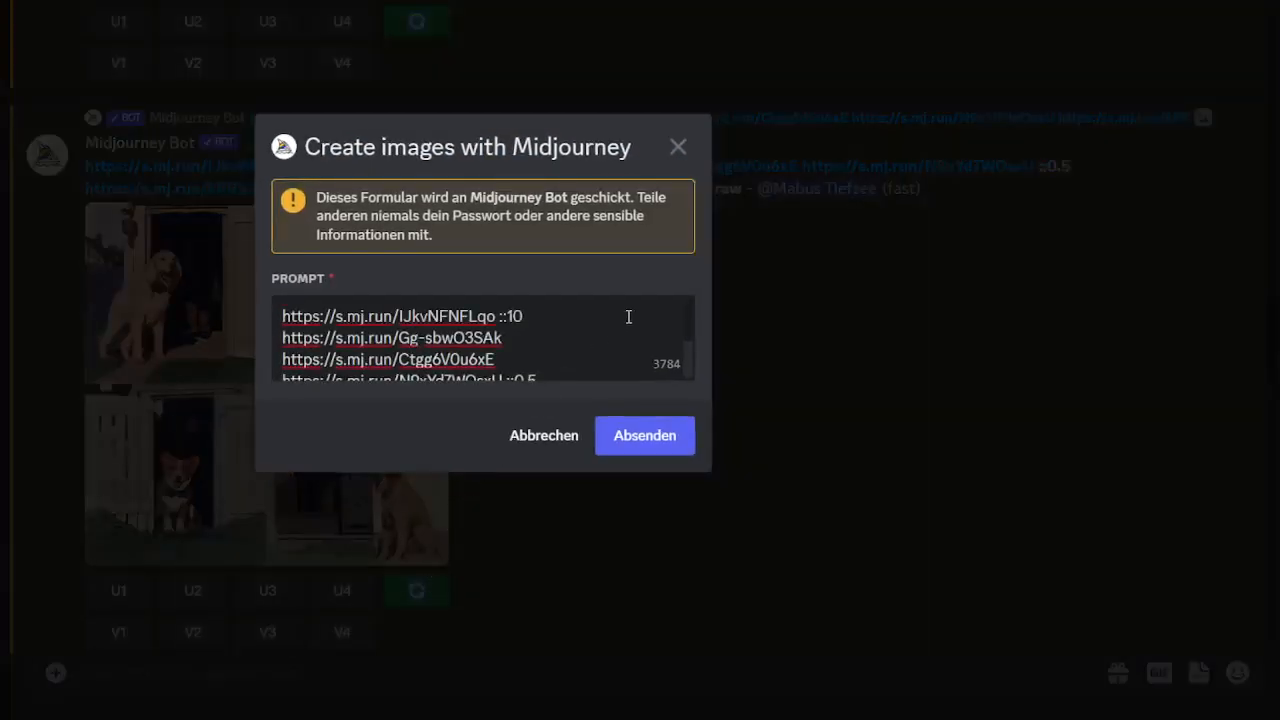
scroll(600, 318, down, 3)
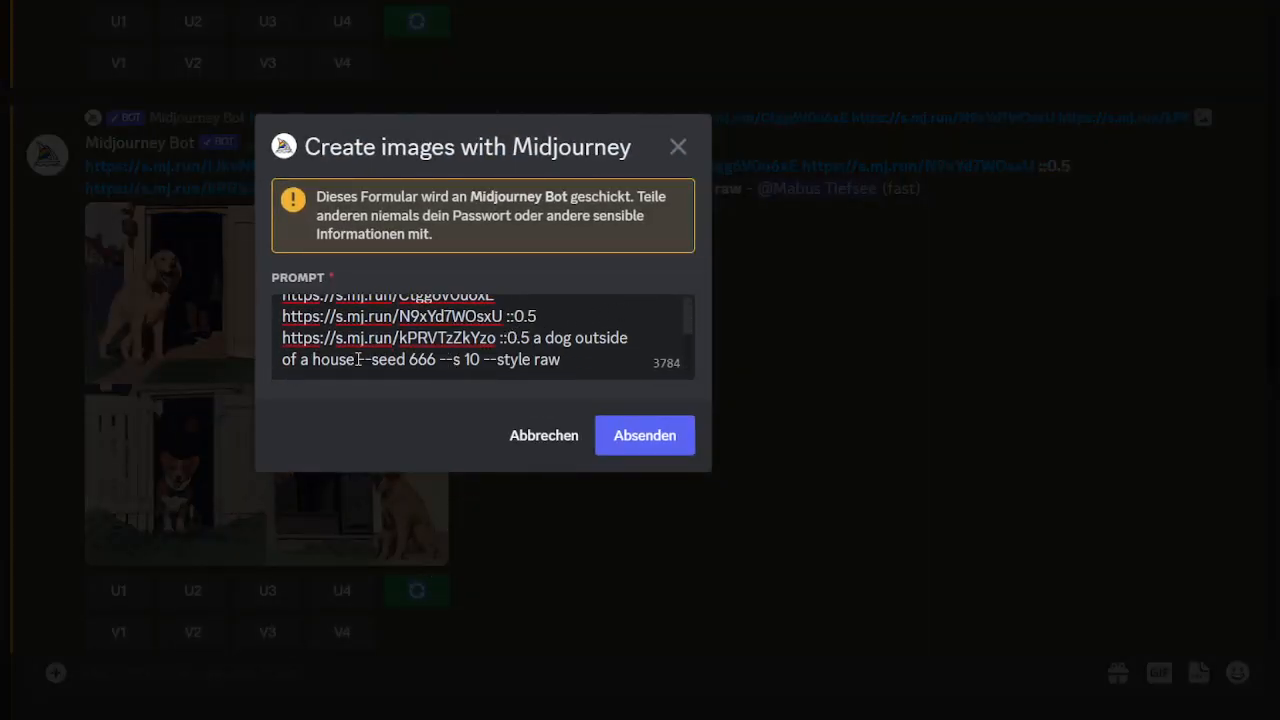
key(Return)
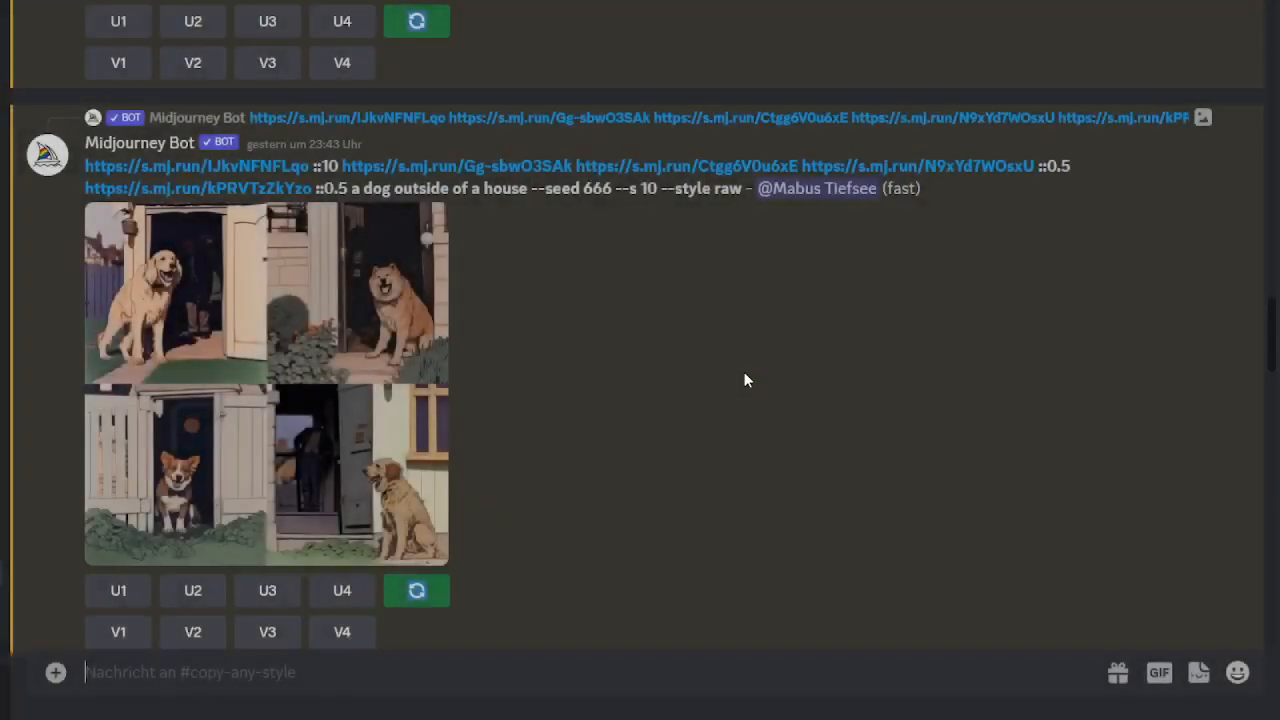
View the first reference image at the beginning of the channel enlarged, and close it
scroll(740, 370, up, 15)
scroll(587, 311, up, 2)
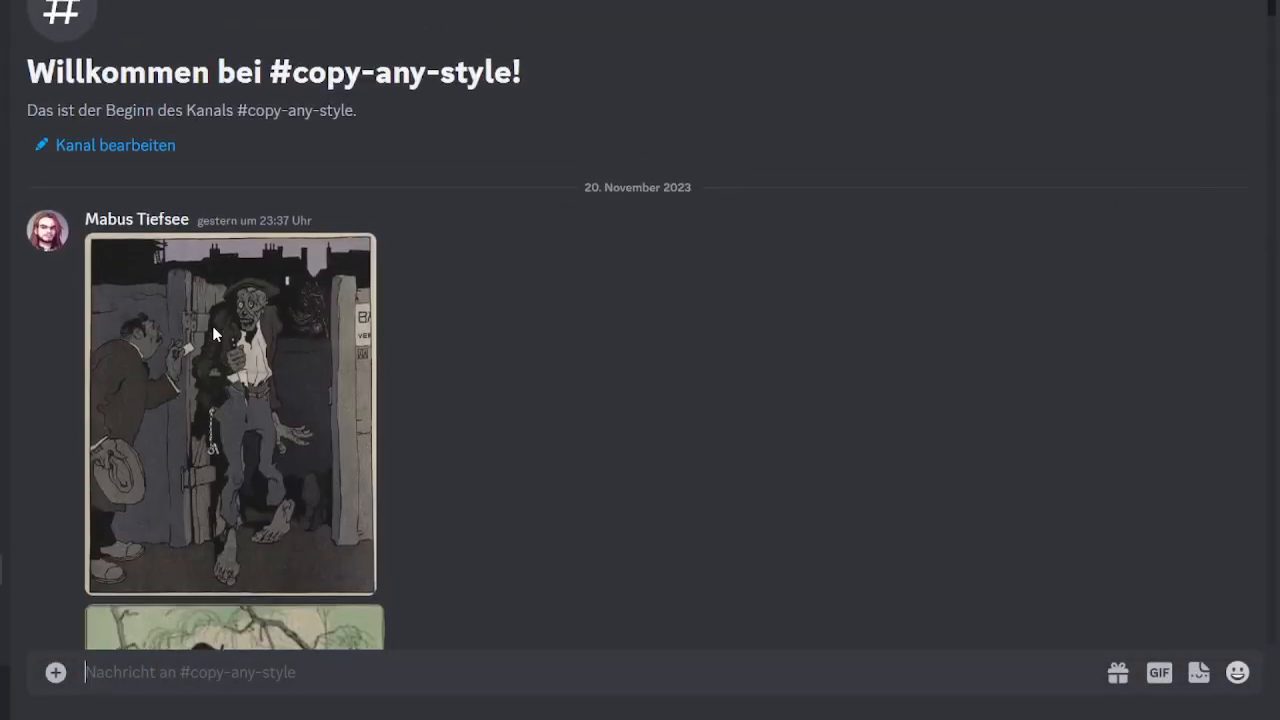
click(215, 327)
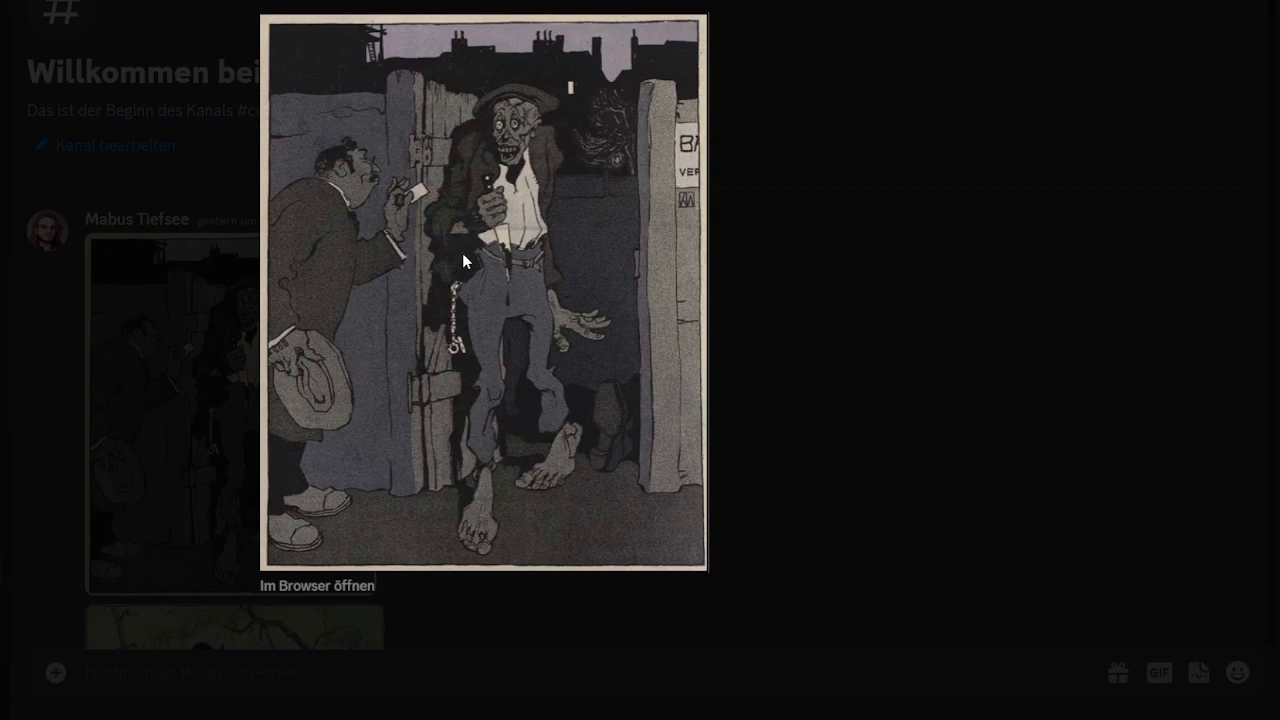
click(754, 300)
View the grid of the weighted "grey, old comic, creepy" dog prompt enlarged, highlighting the style words and the first link's ::10 weight
scroll(735, 302, down, 10)
scroll(560, 382, down, 15)
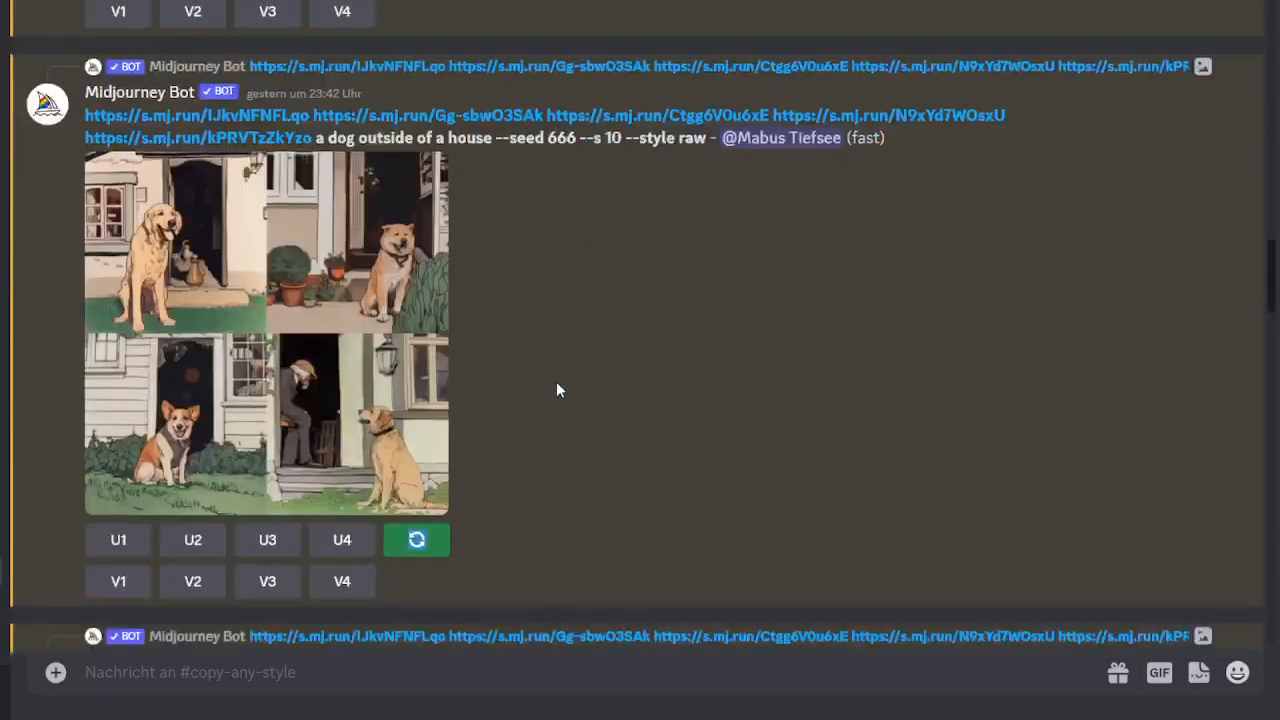
scroll(488, 396, down, 3)
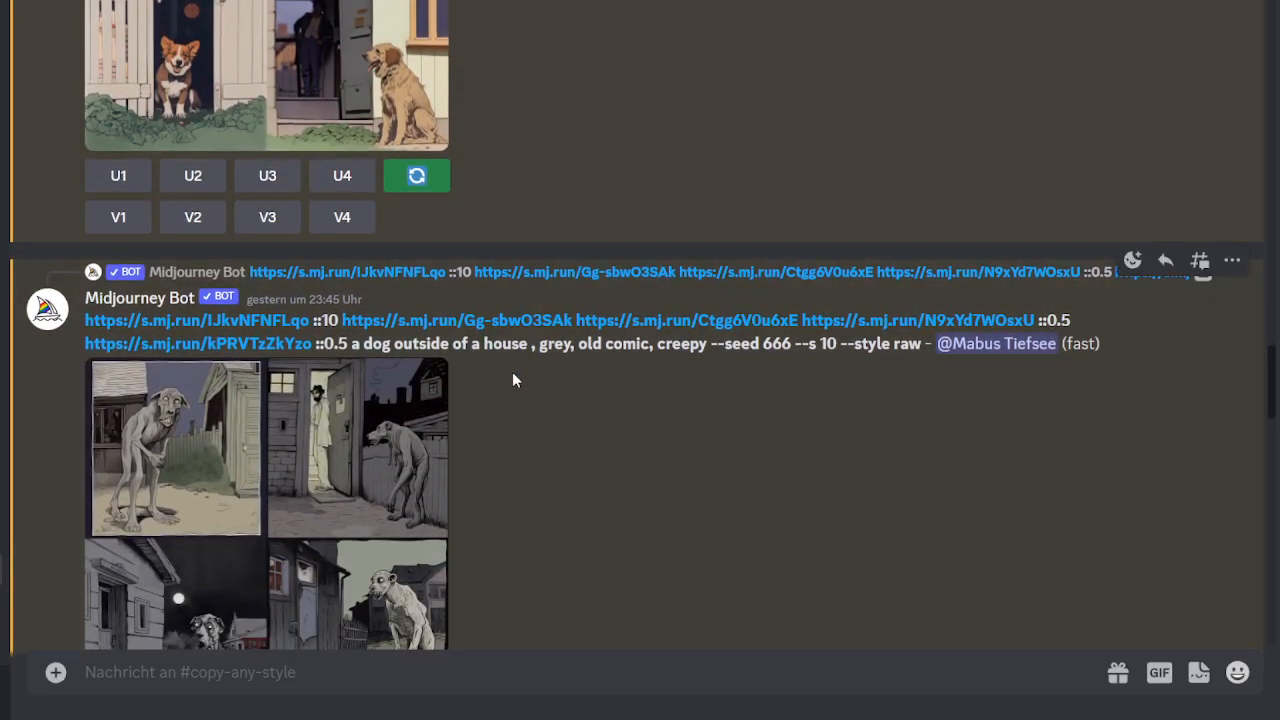
drag(533, 240, 708, 240)
click(303, 392)
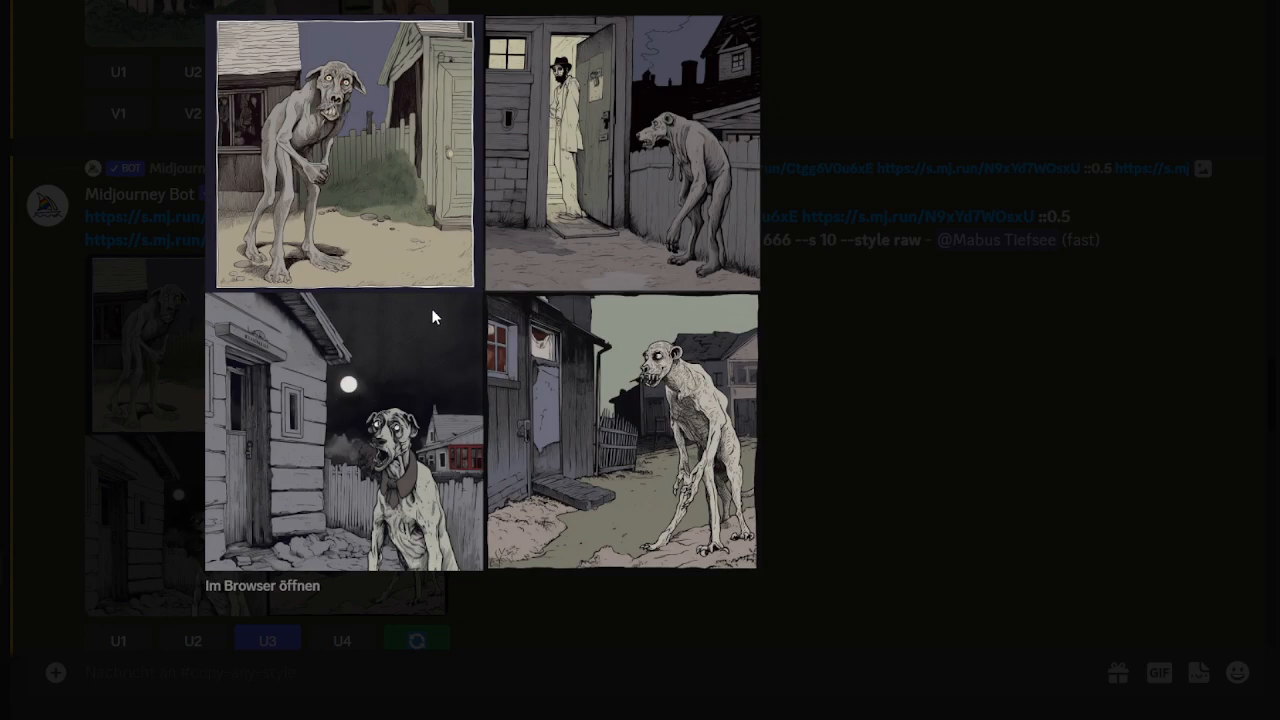
click(846, 355)
drag(75, 220, 346, 207)
click(578, 463)
Highlight the seed and stylize parameters in the unweighted creepy dog prompt, view its grid enlarged, and compare it with the weighted grid
scroll(551, 458, down, 5)
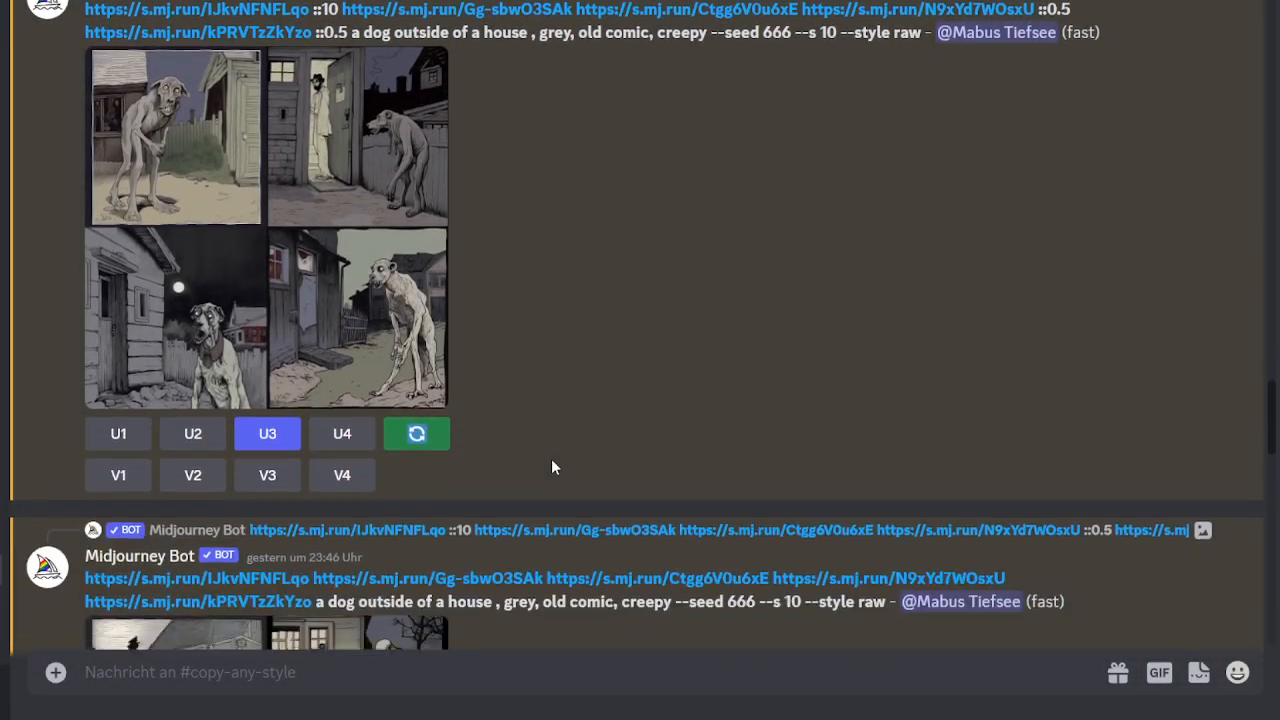
scroll(505, 446, down, 1)
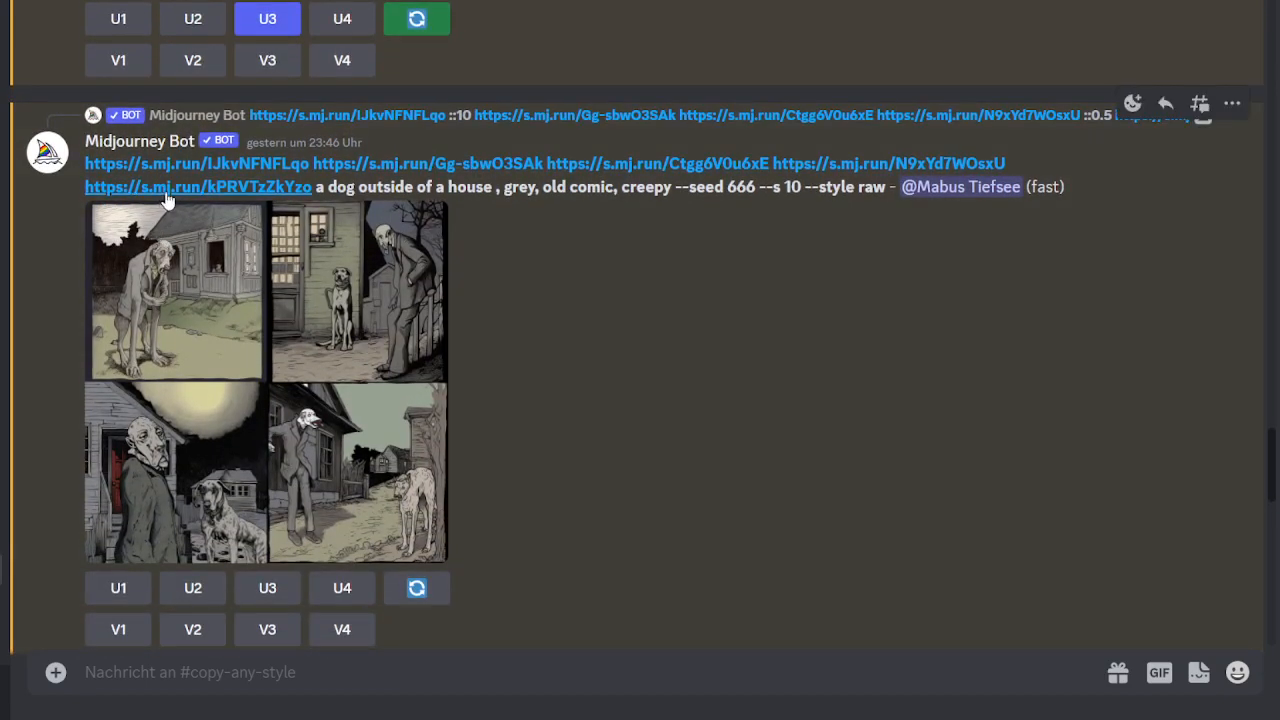
drag(806, 190, 698, 190)
click(690, 188)
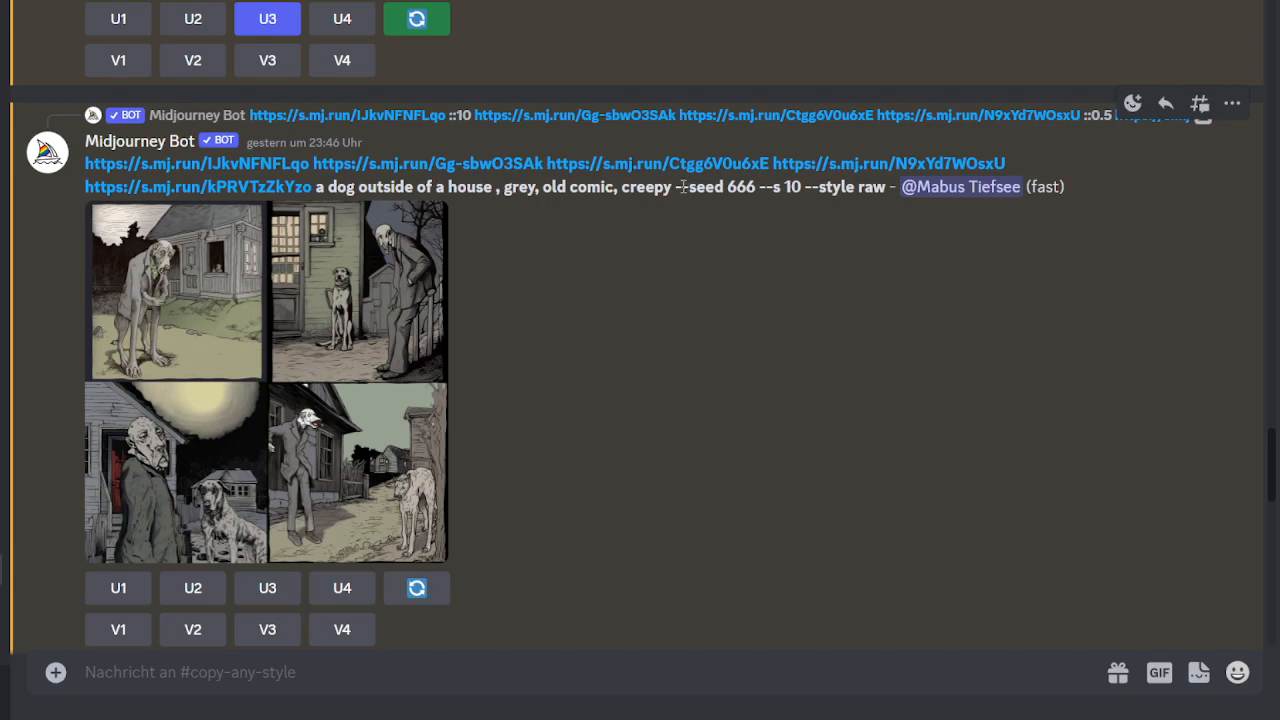
click(303, 340)
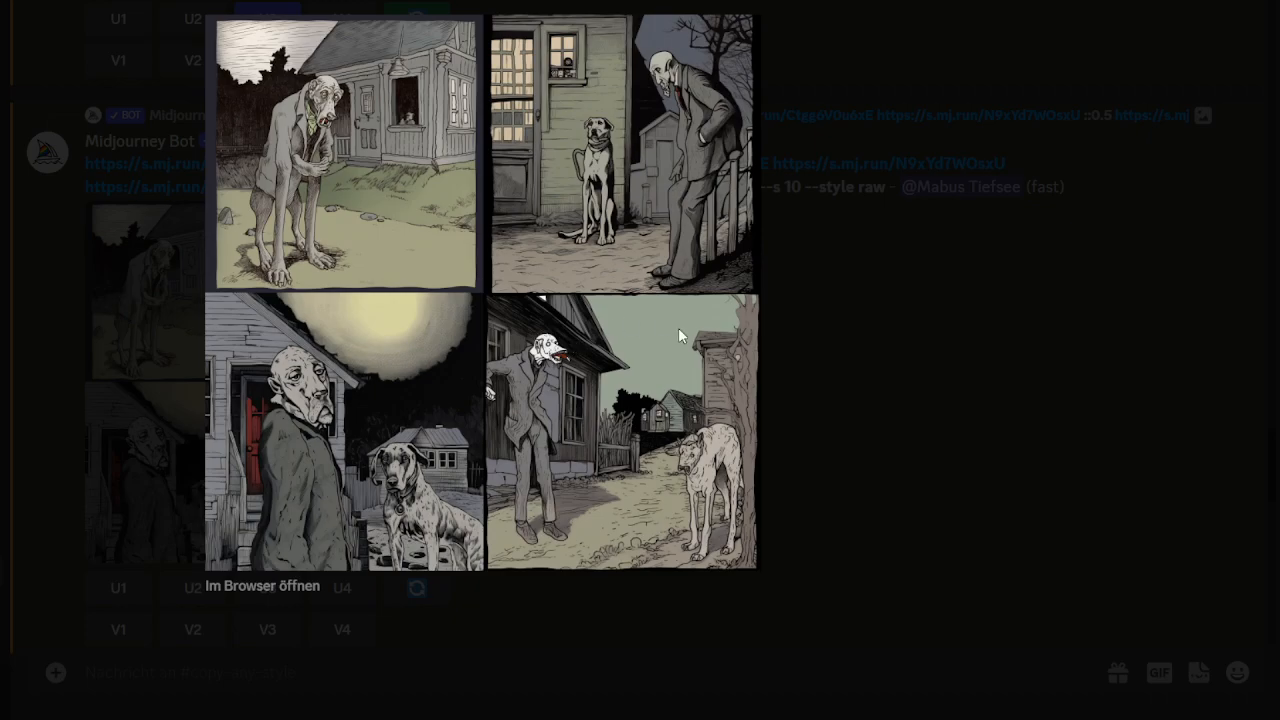
click(810, 331)
scroll(650, 365, up, 4)
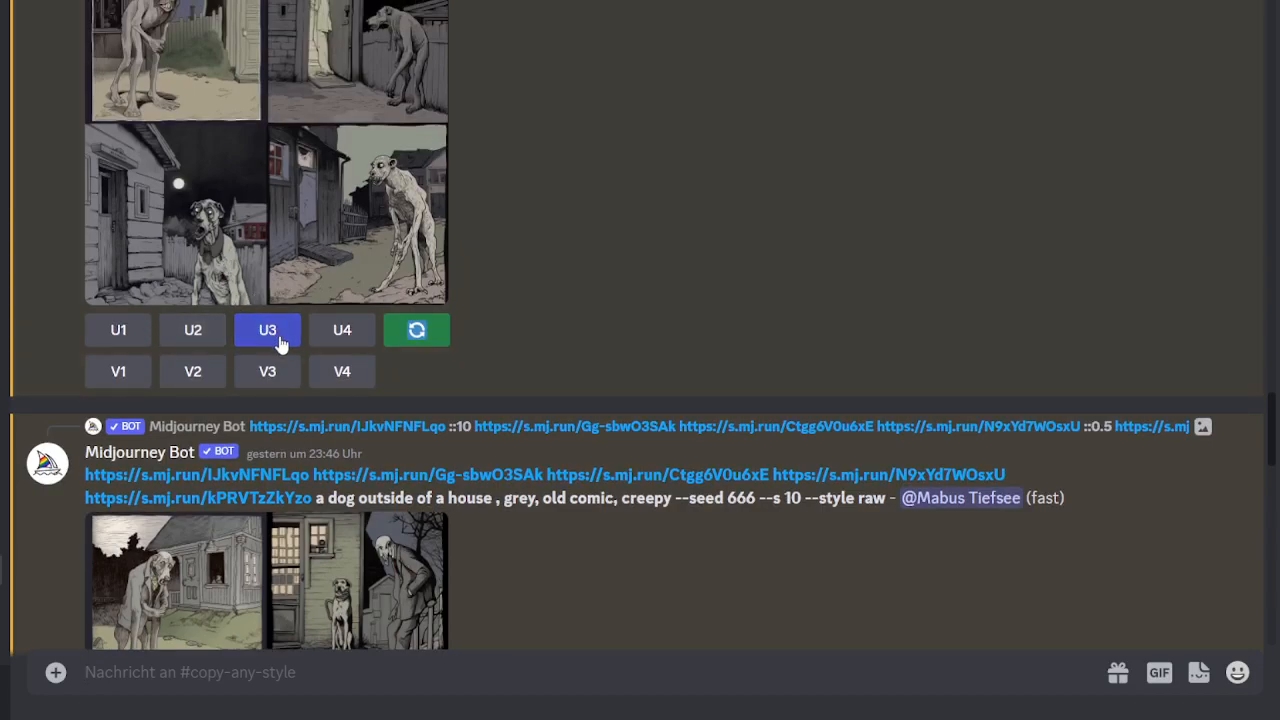
Highlight "cute catgirl neko" in the 21 November prompt and view its image grid enlarged
scroll(281, 343, down, 4)
scroll(299, 230, down, 5)
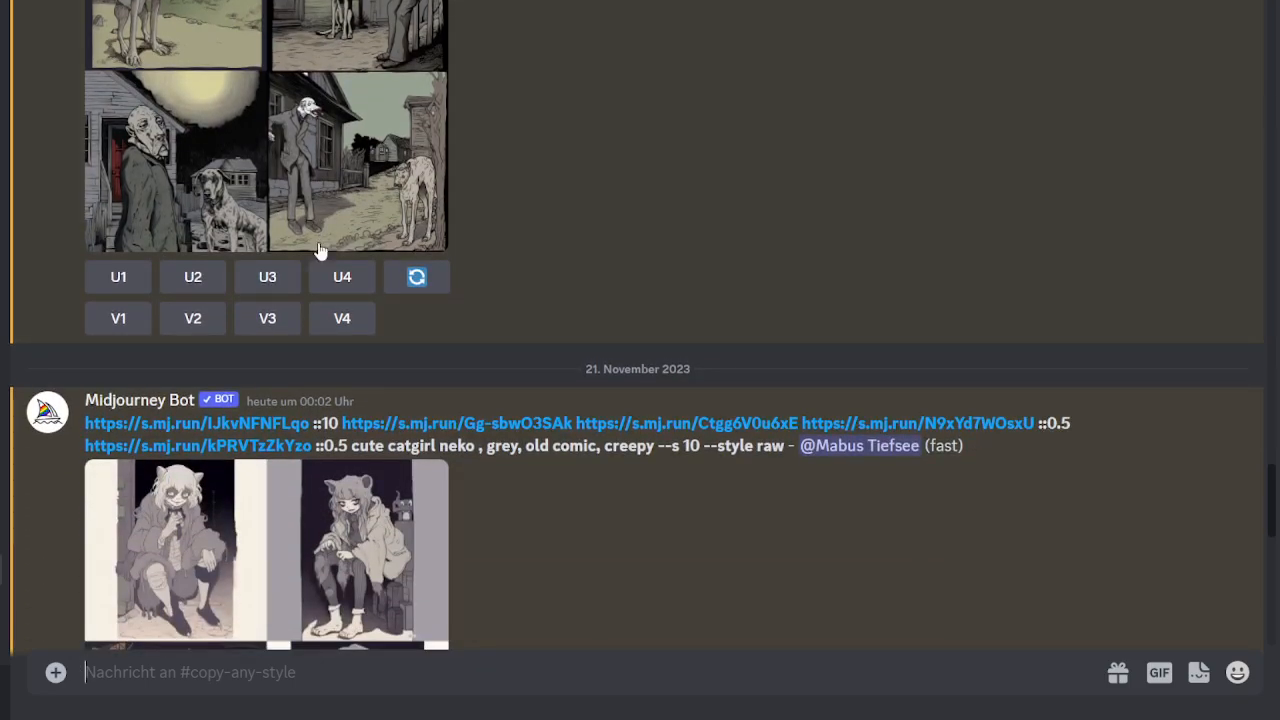
scroll(340, 270, down, 3)
drag(352, 240, 475, 241)
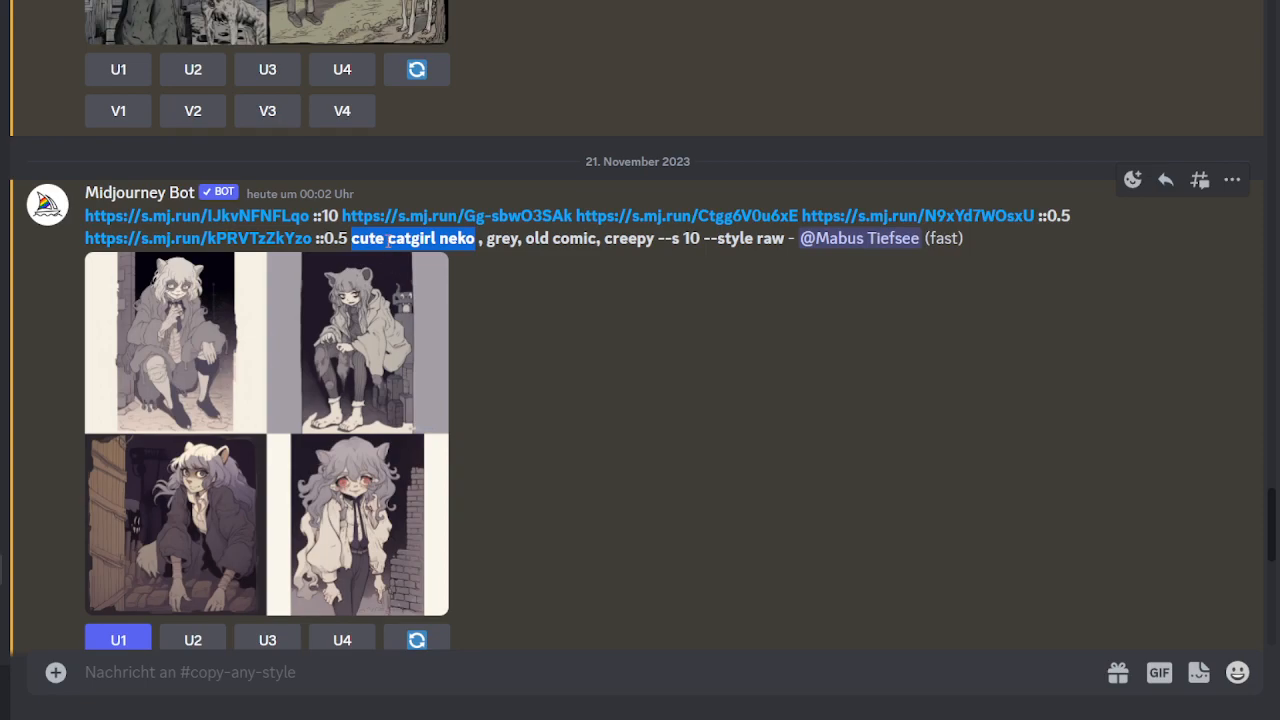
click(376, 331)
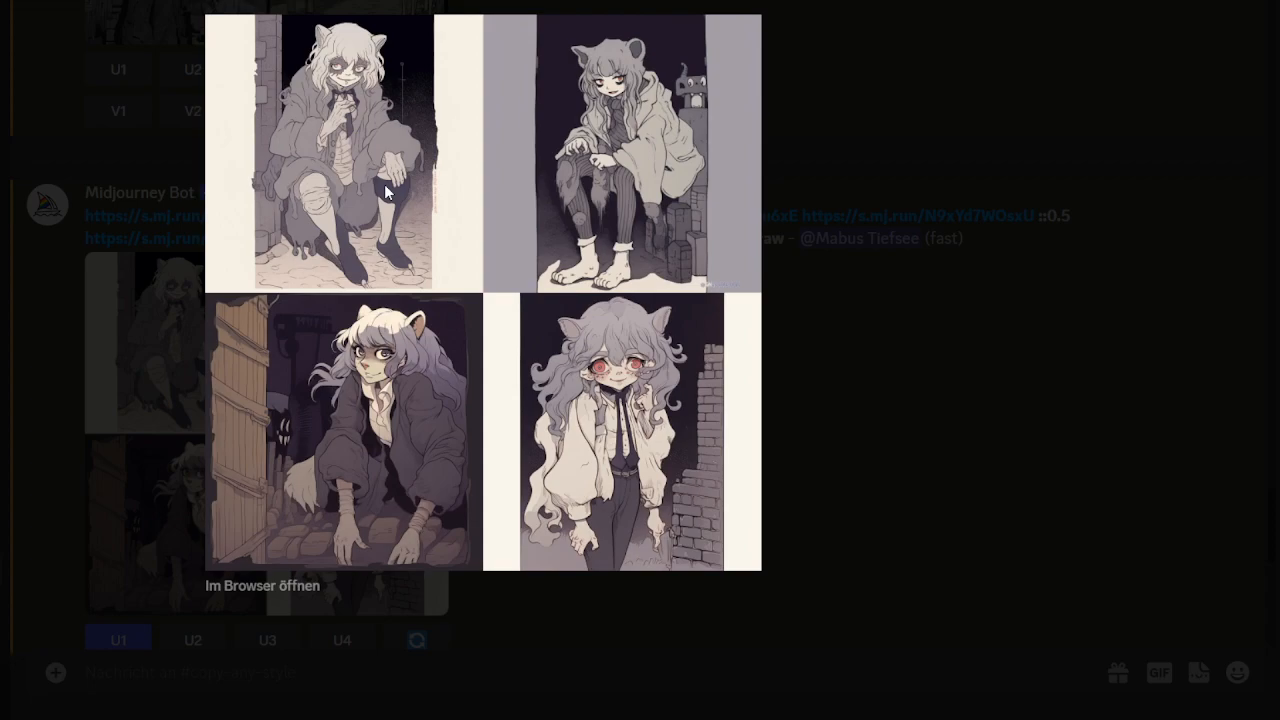
click(883, 447)
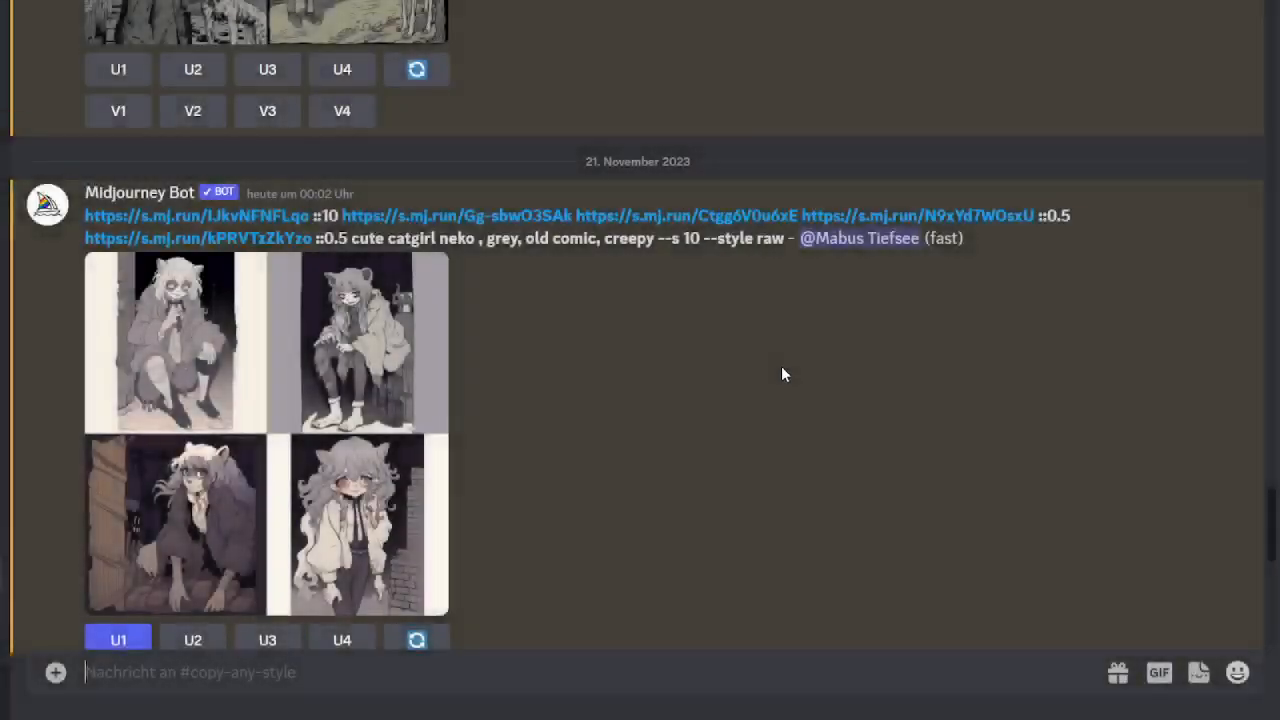
click(195, 418)
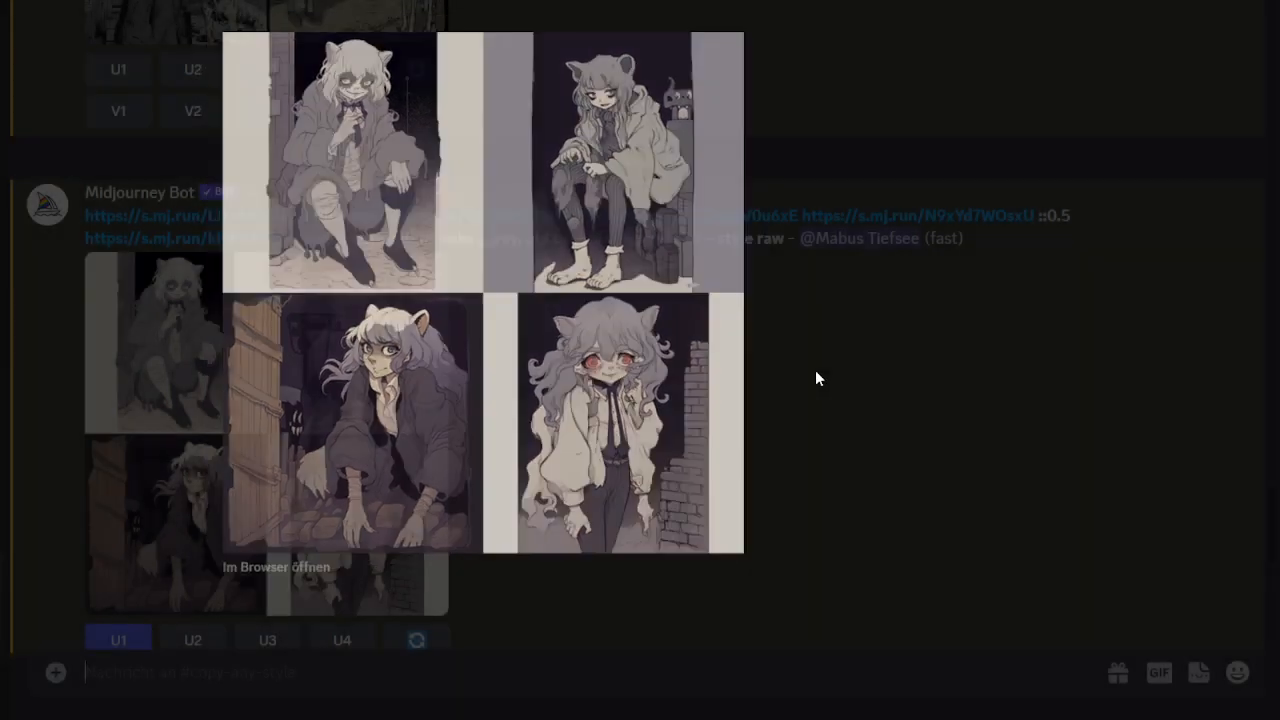
click(815, 372)
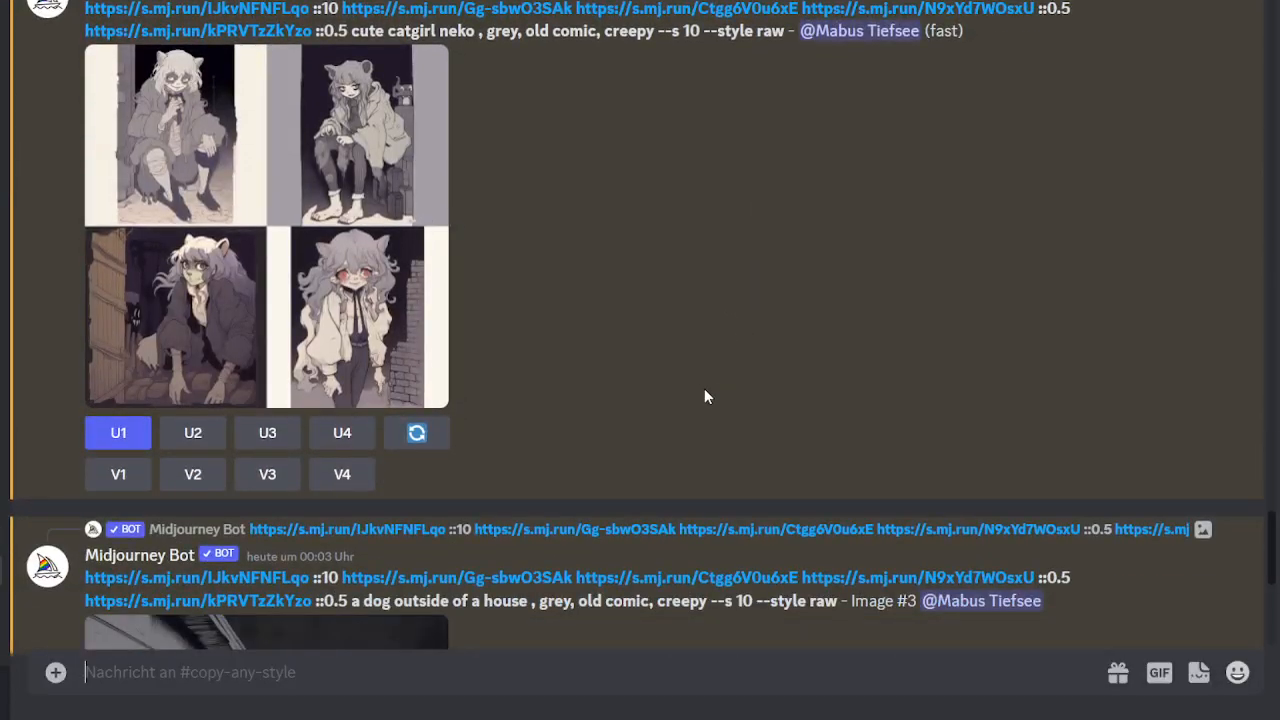
Open the reroll prompt of the catgirl grid and remove the ::10 and ::0.5 weights after the image links
scroll(407, 400, up, 3)
scroll(407, 400, up, 5)
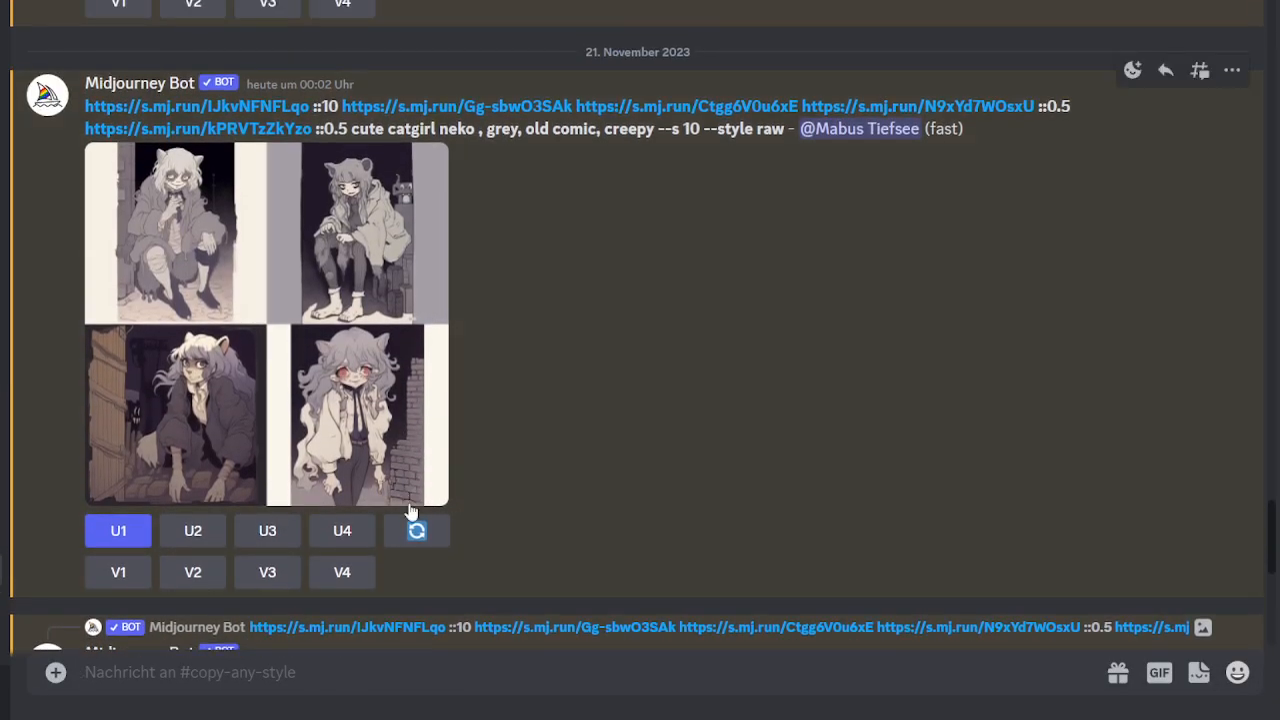
click(417, 531)
scroll(559, 370, down, 3)
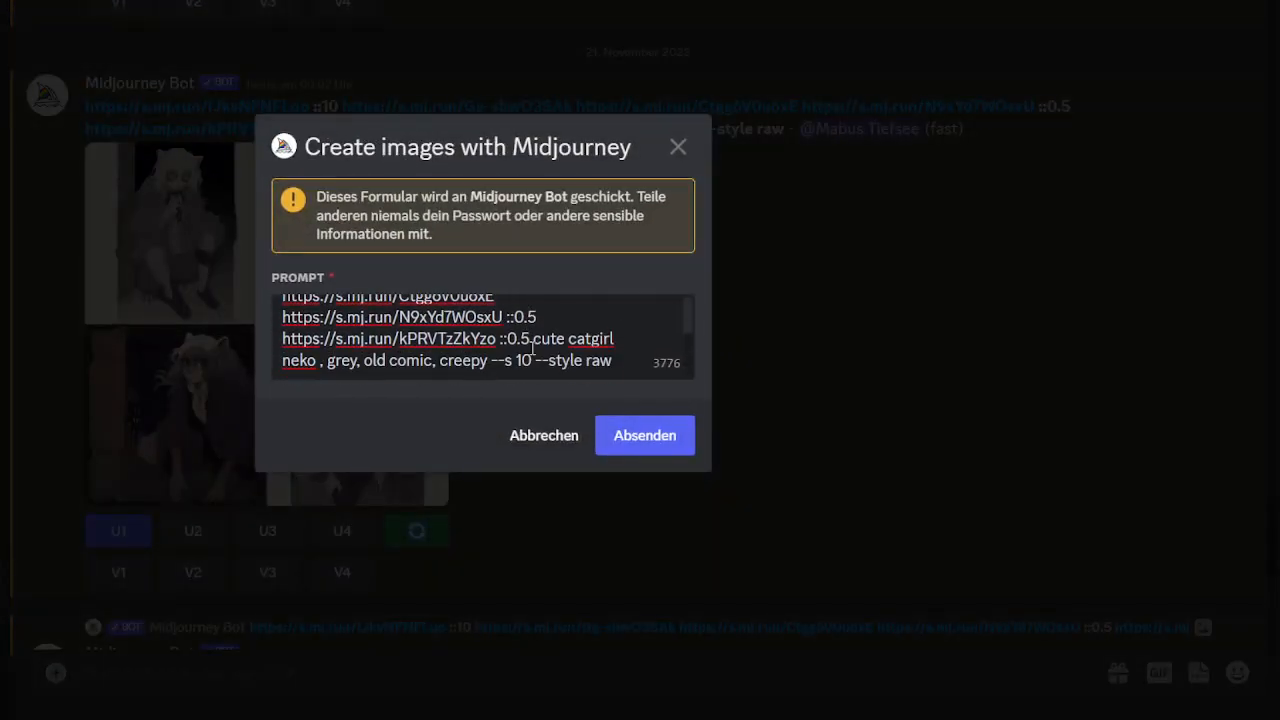
scroll(492, 340, up, 5)
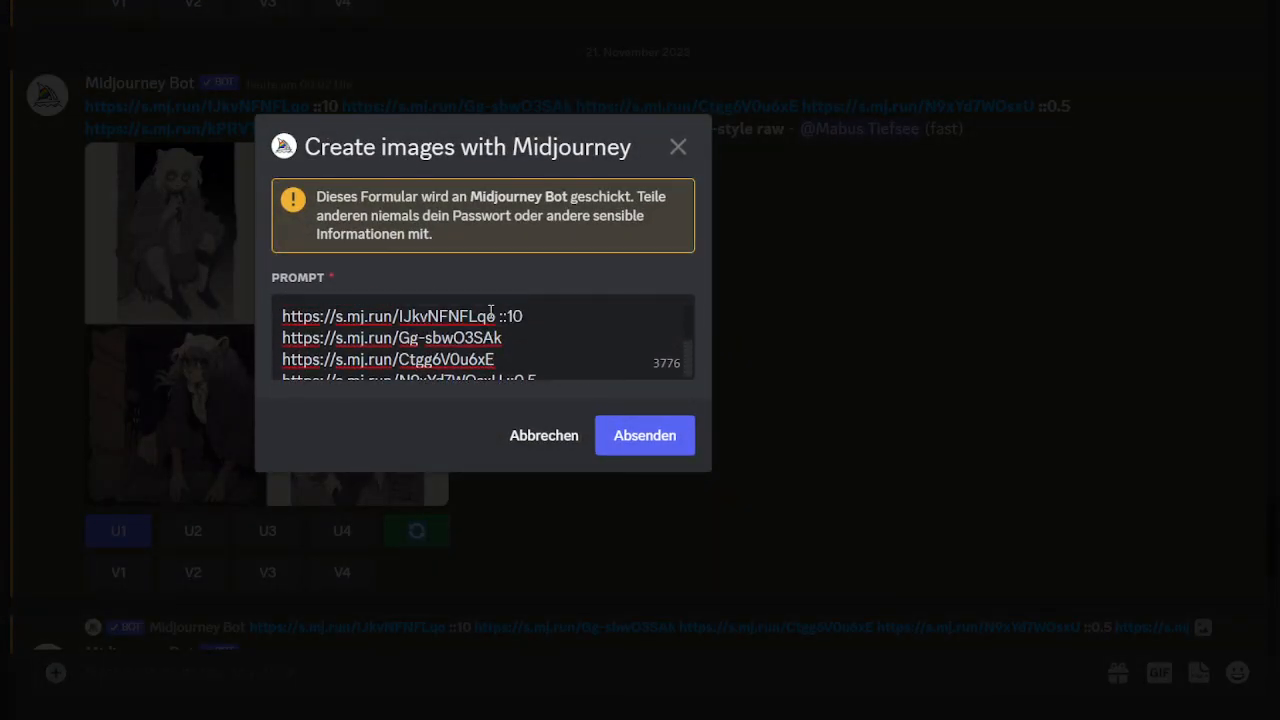
drag(540, 318, 499, 316)
scroll(501, 316, down, 2)
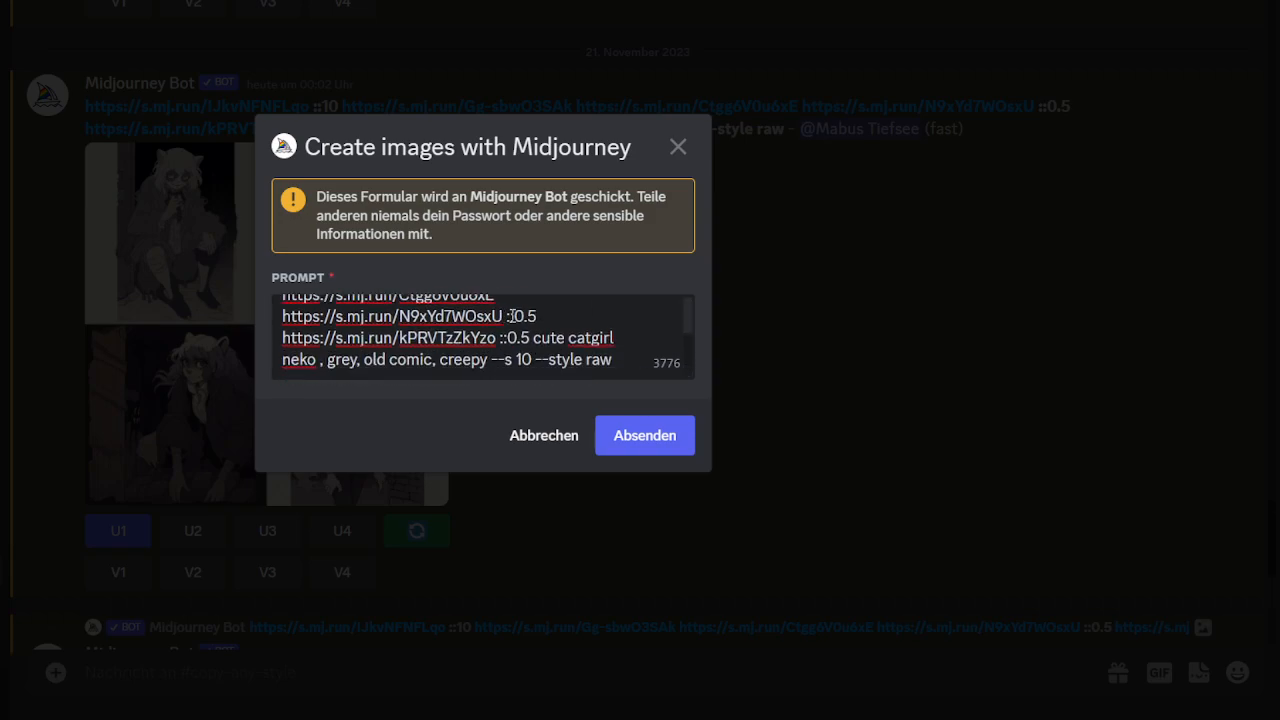
mouse_move(507, 316)
mouse_down()
mouse_move(538, 318)
mouse_move(526, 337)
mouse_move(501, 338)
mouse_move(540, 317)
mouse_move(498, 314)
mouse_up()
key(BackSpace)
key(BackSpace)
scroll(528, 320, up, 5)
key(BackSpace)
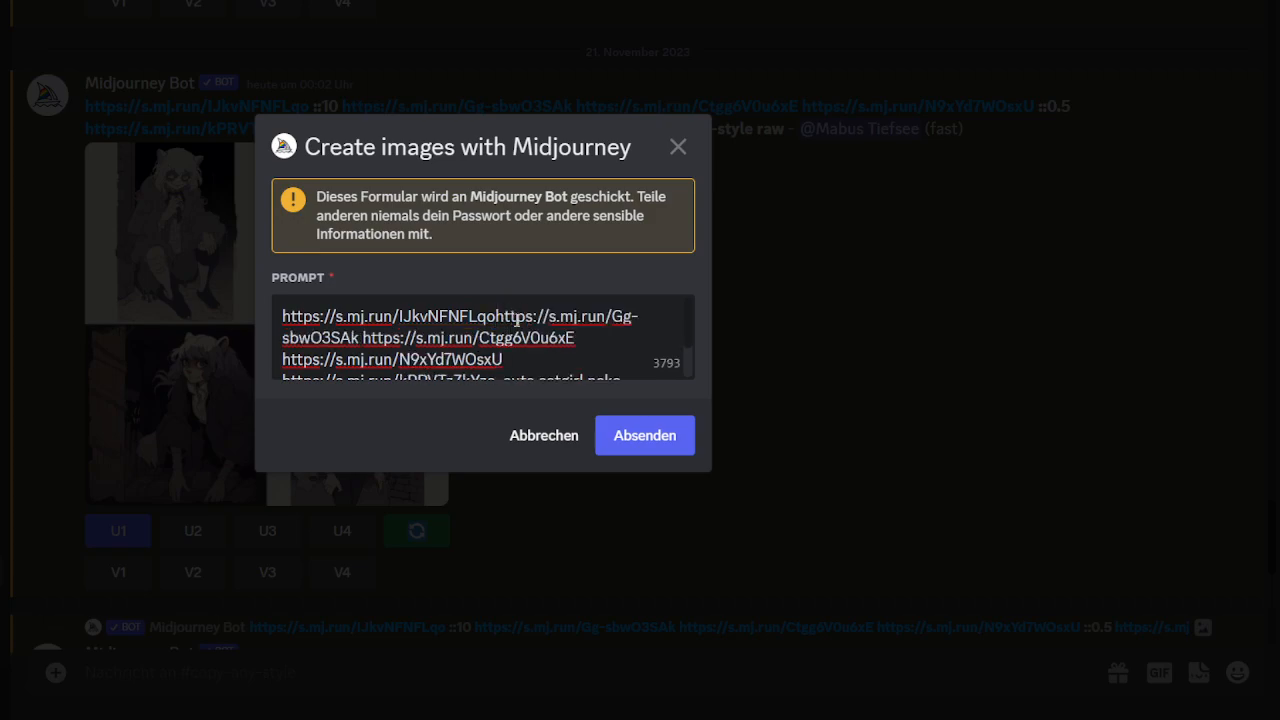
Append "--iw 1.666" to the end of the catgirl prompt, submit the reroll, and return to the original catgirl grid
scroll(518, 329, down, 5)
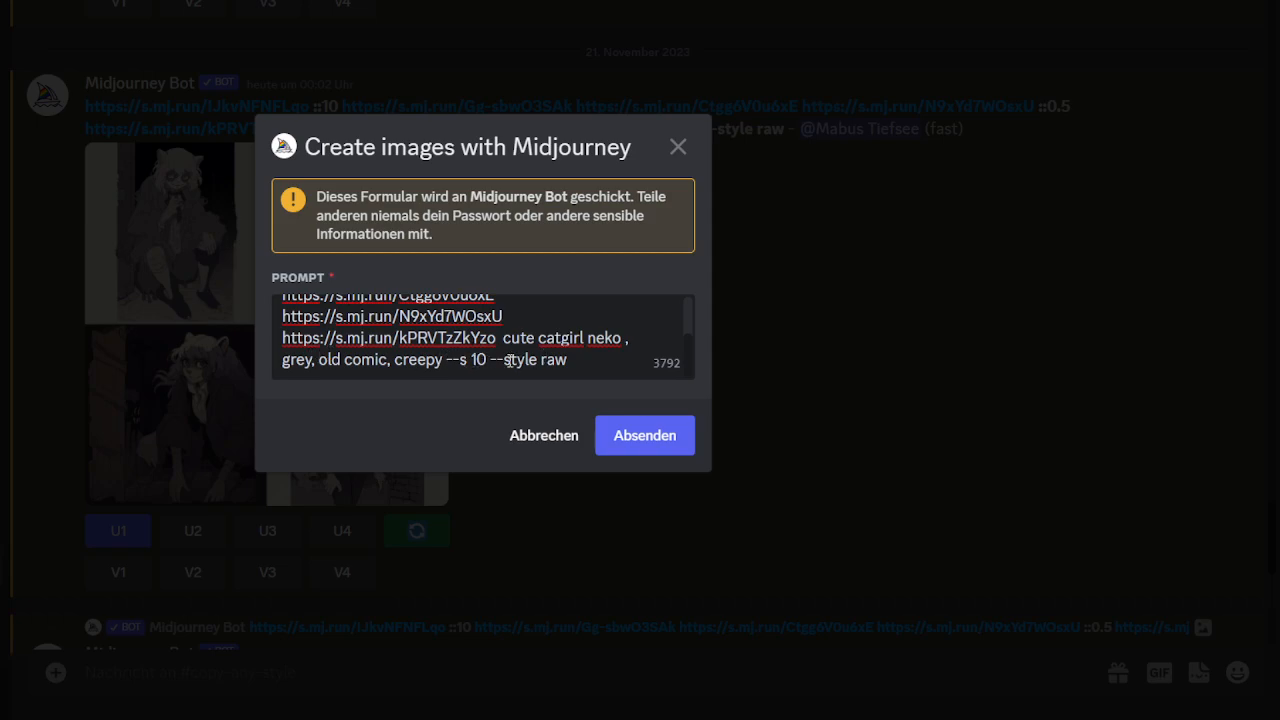
click(578, 361)
text(--iw)
key(BackSpace)
text(1.666)
click(645, 435)
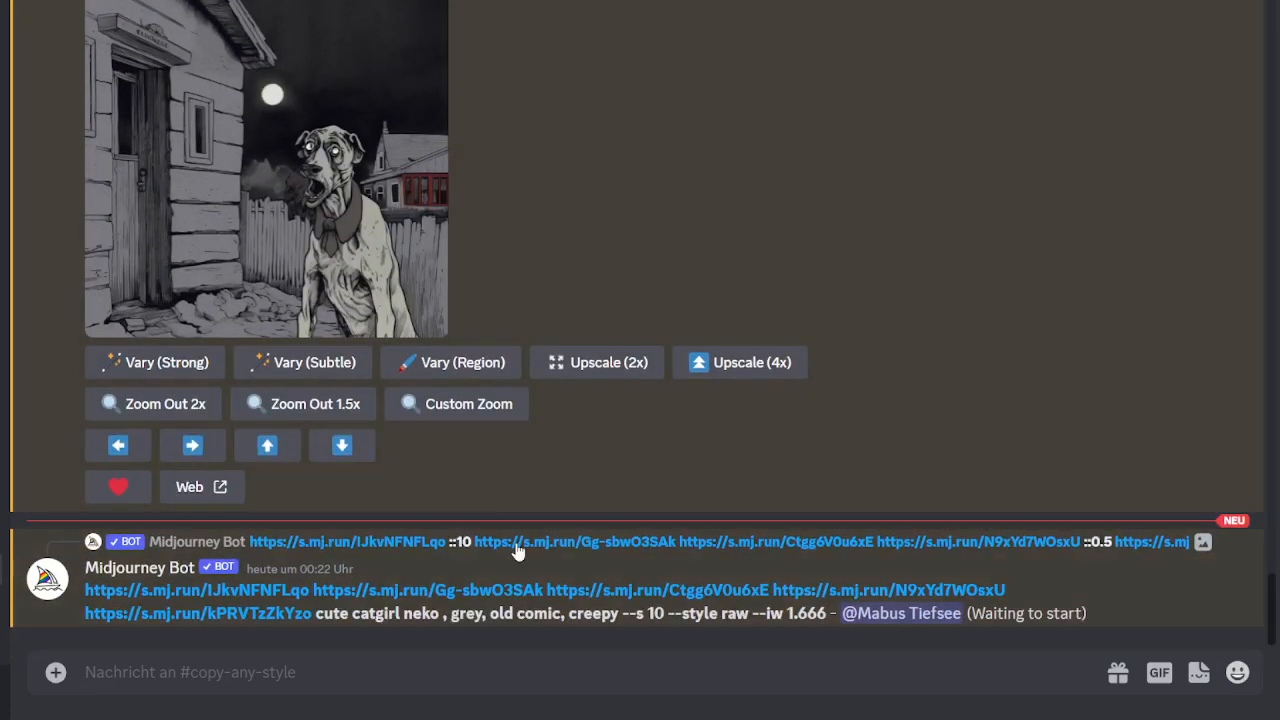
scroll(872, 590, up, 10)
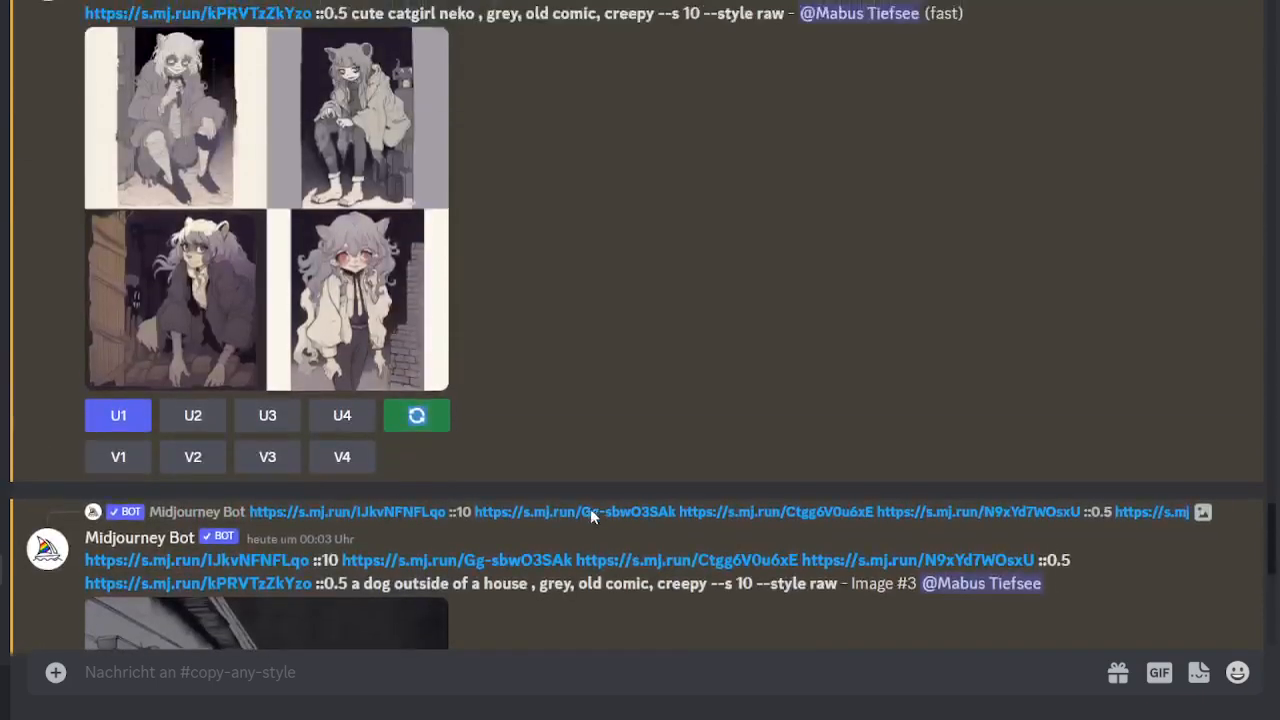
Examine the weighted image links in the original catgirl prompt and compare them with the unweighted links in the --iw 1.666 reroll
scroll(394, 460, up, 1)
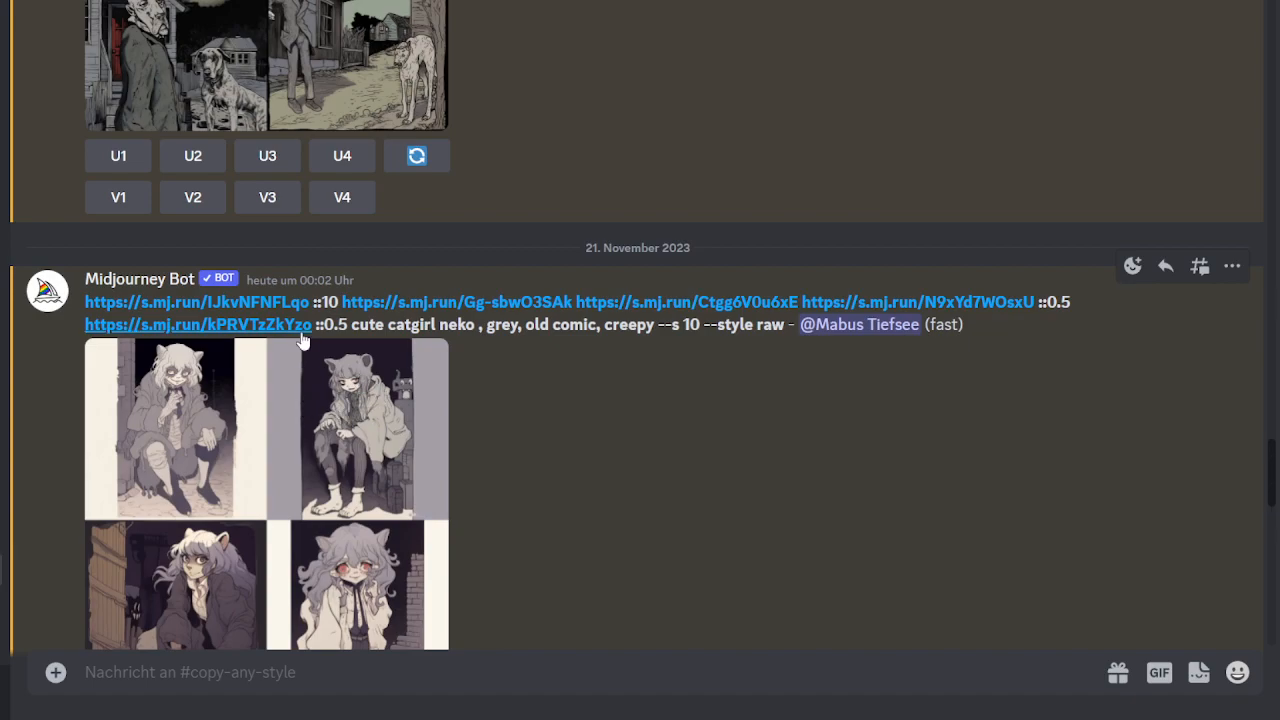
scroll(290, 380, up, 1)
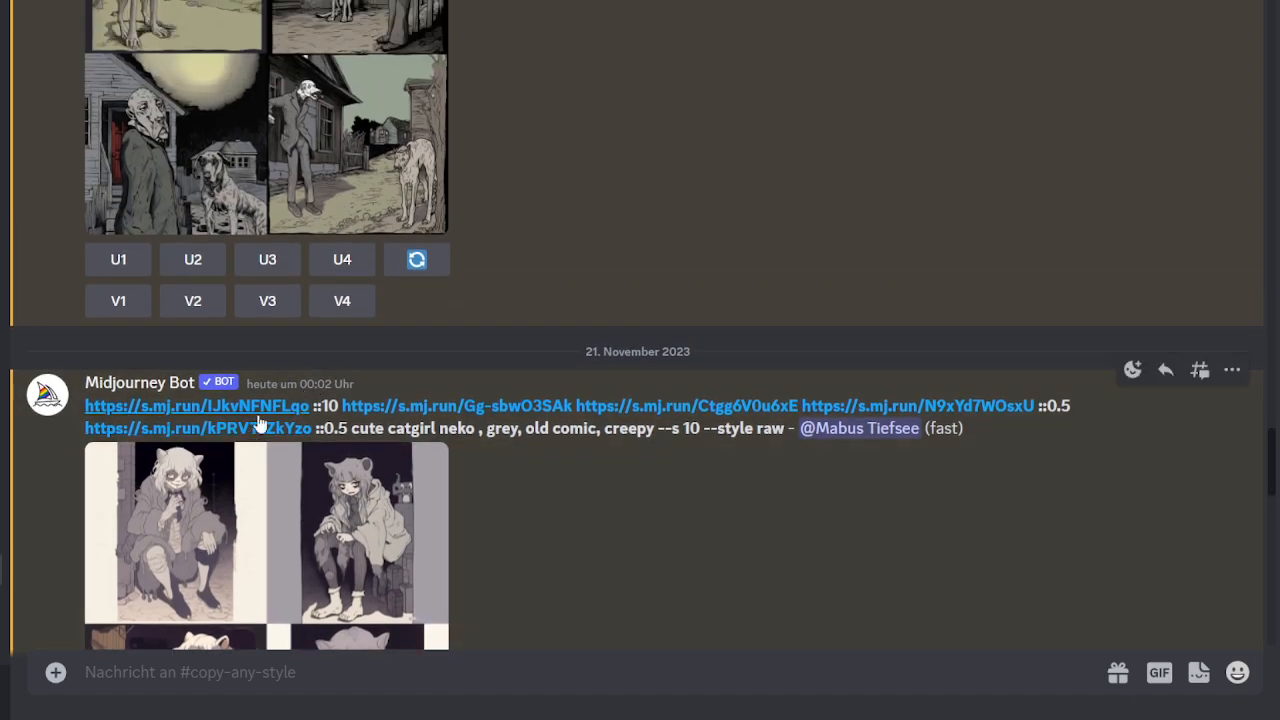
scroll(257, 414, down, 1)
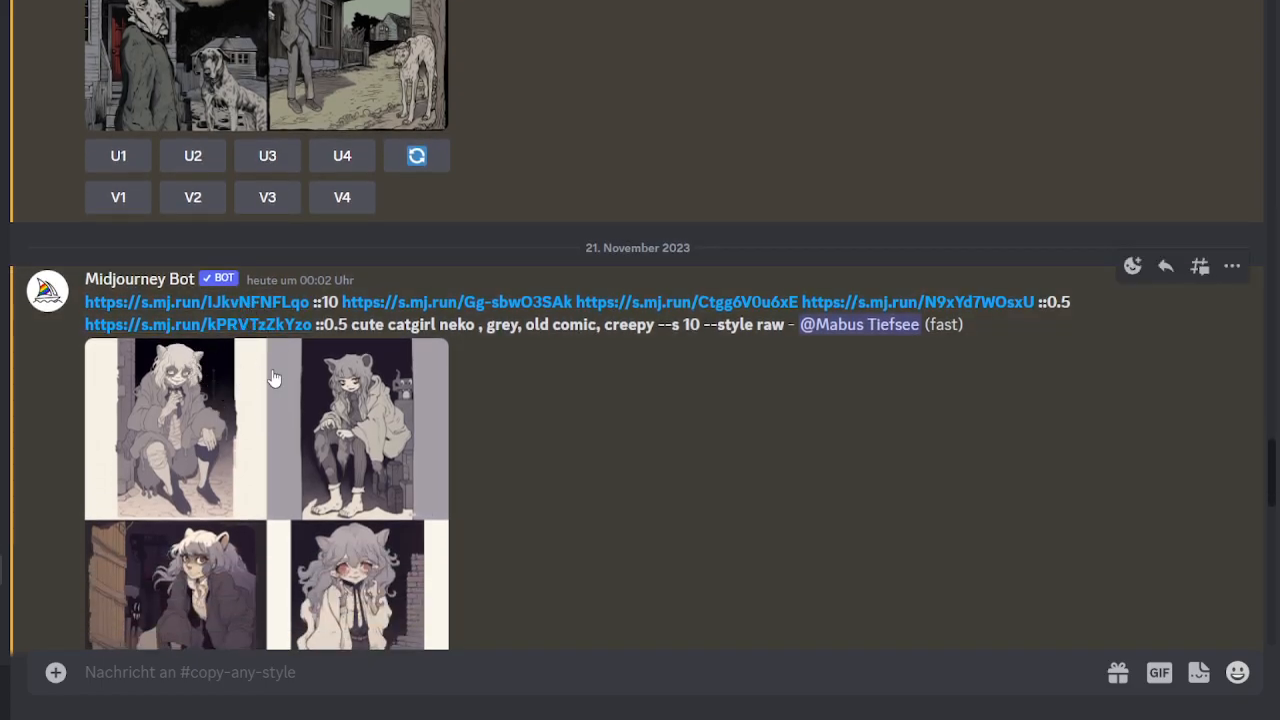
scroll(265, 385, up, 3)
scroll(265, 390, down, 3)
scroll(256, 408, down, 10)
scroll(388, 421, up, 5)
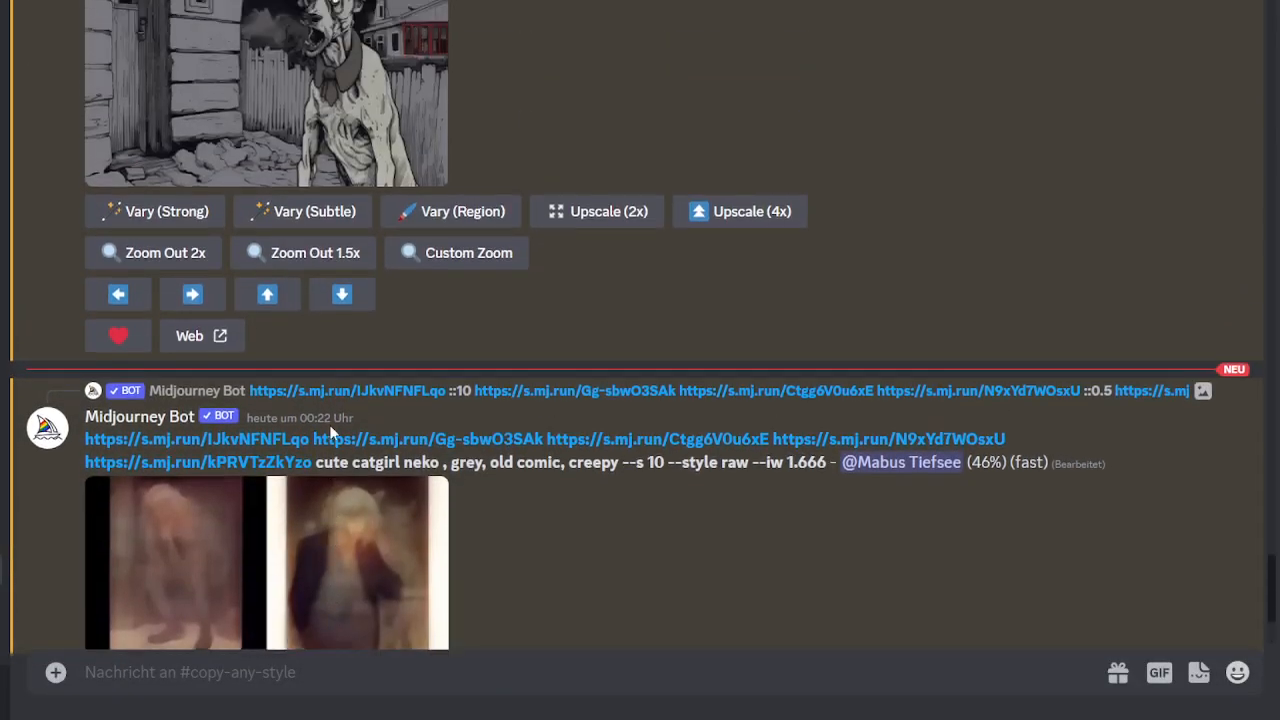
scroll(327, 390, down, 5)
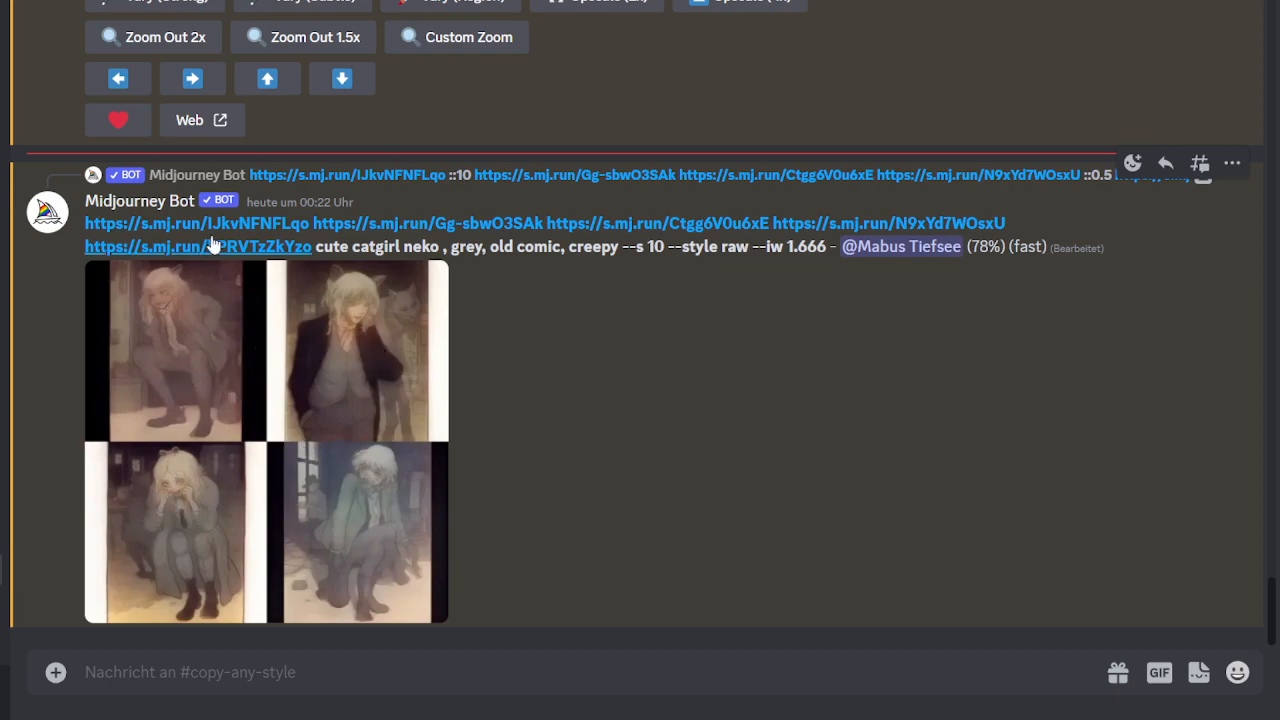
Highlight the first image link in the --iw 1.666 catgirl prompt, view its image grid enlarged, and return to the channel
drag(86, 224, 310, 222)
click(660, 459)
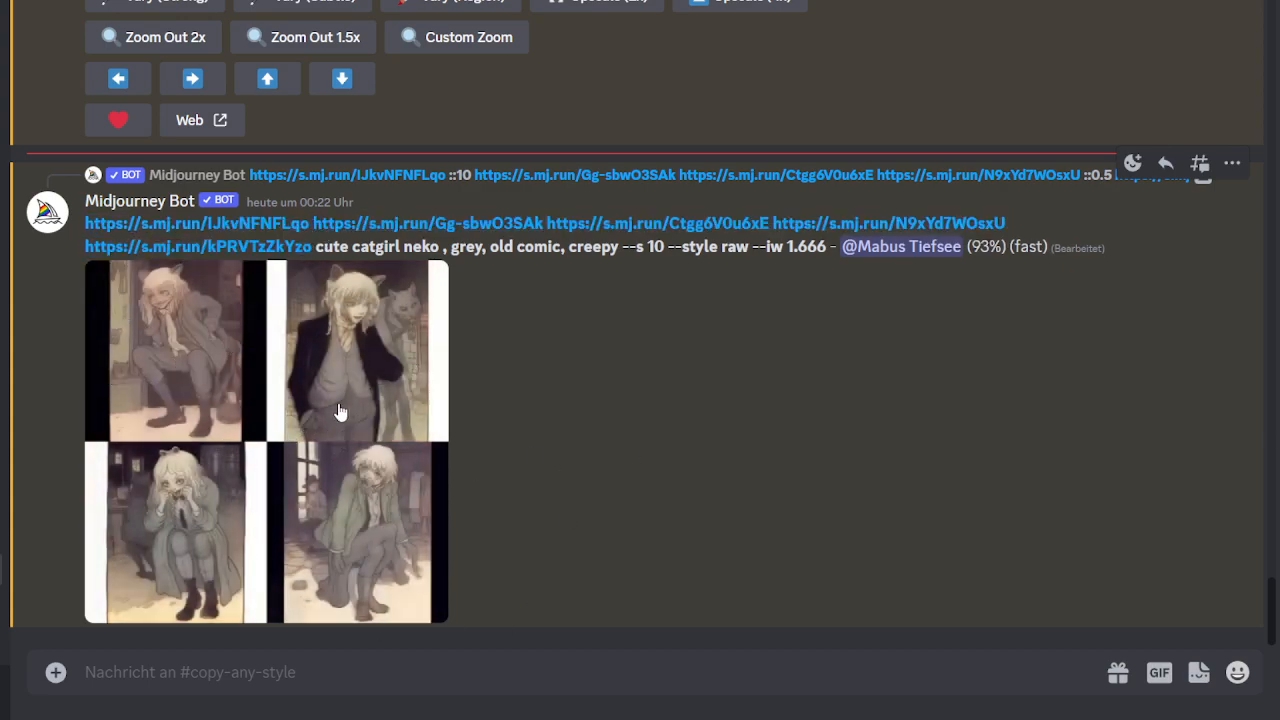
click(358, 428)
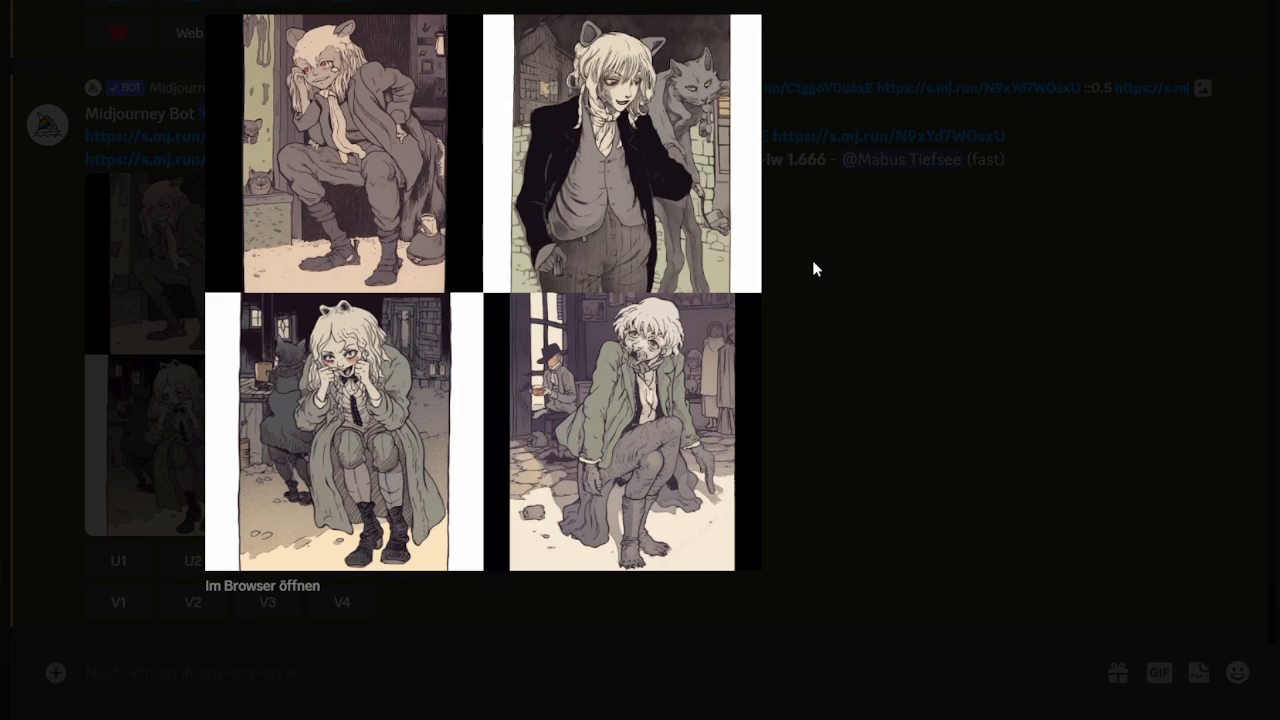
click(869, 341)
scroll(592, 409, up, 2)
scroll(590, 409, down, 2)
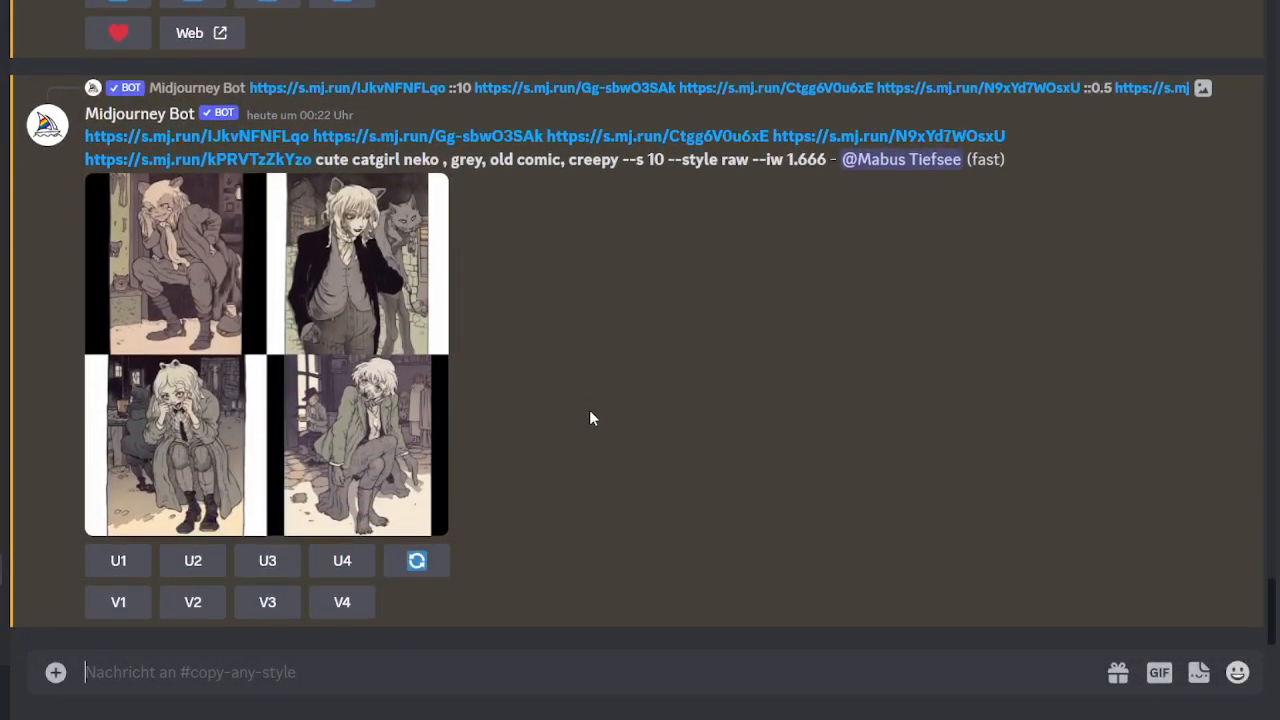